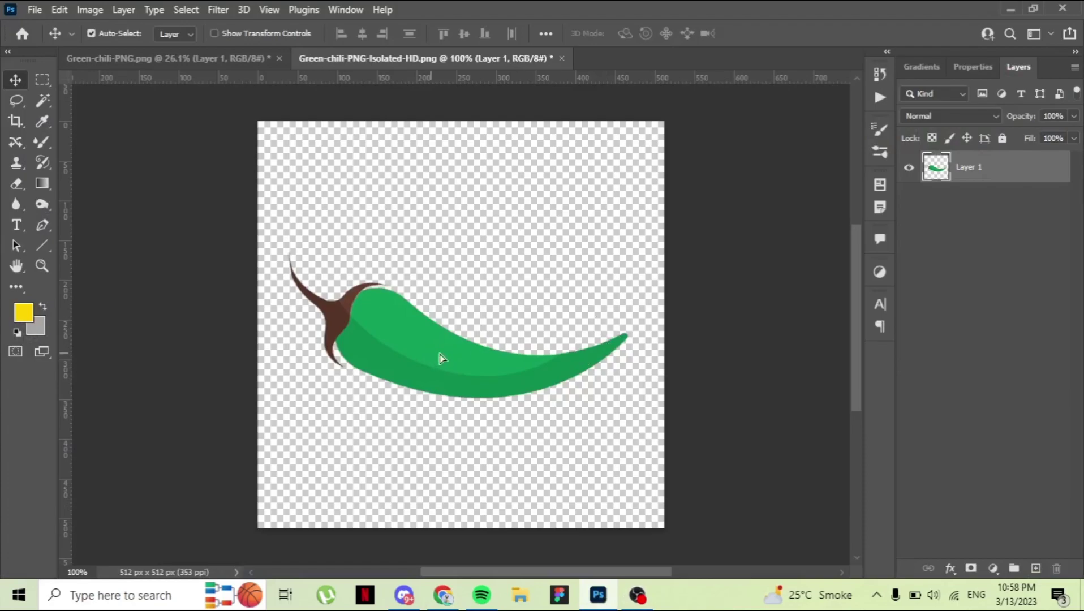
Scale the chili up to about 110% and shift it left on the canvas
left_click_drag(440, 354, 426, 352)
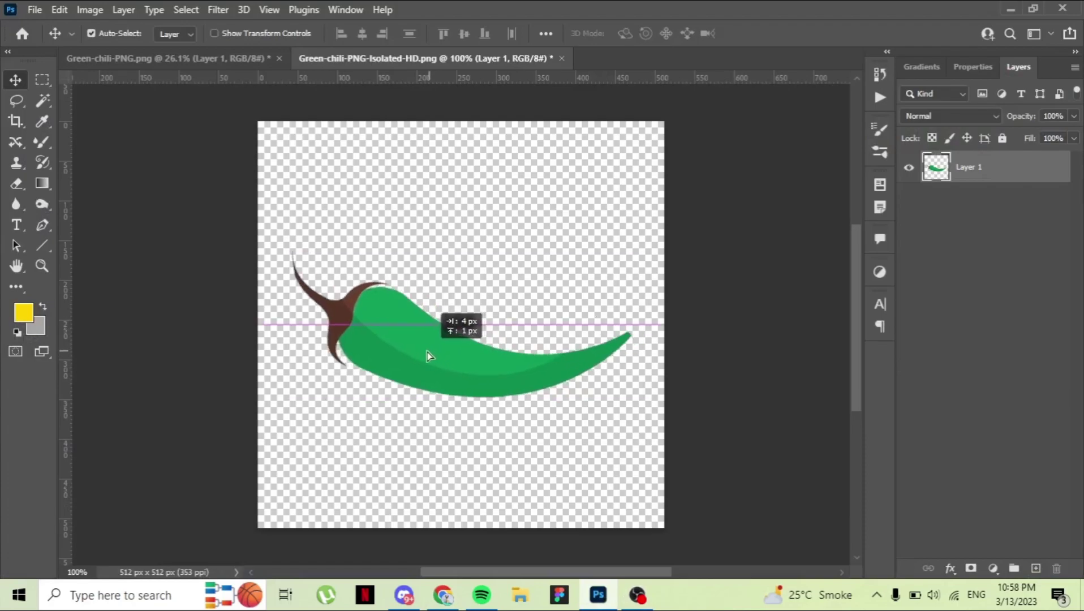
key("ctrl+t")
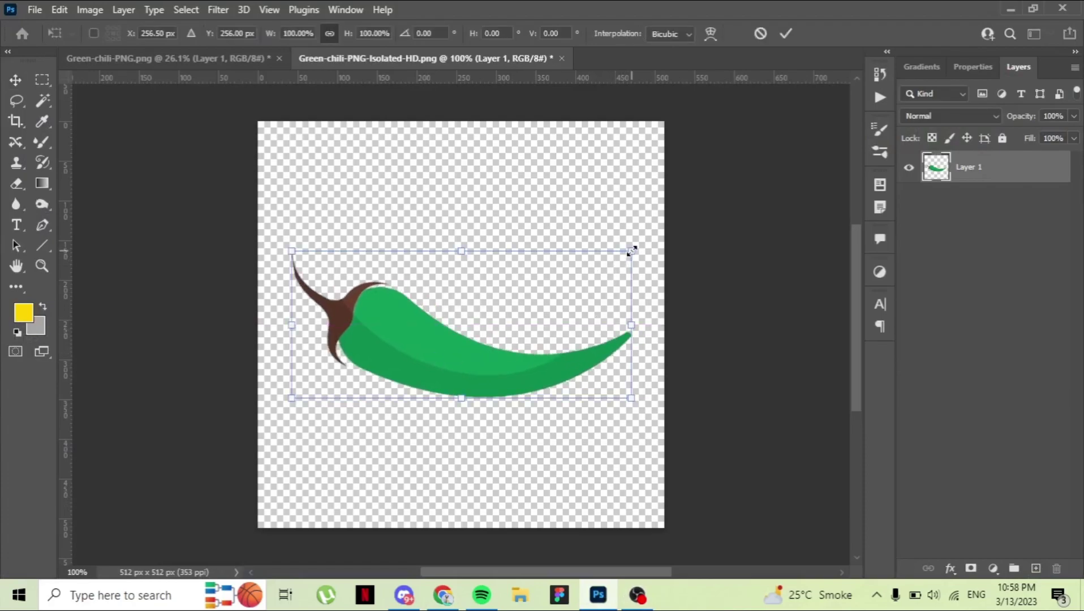
left_click_drag(630, 251, 666, 234)
left_click_drag(471, 371, 453, 380)
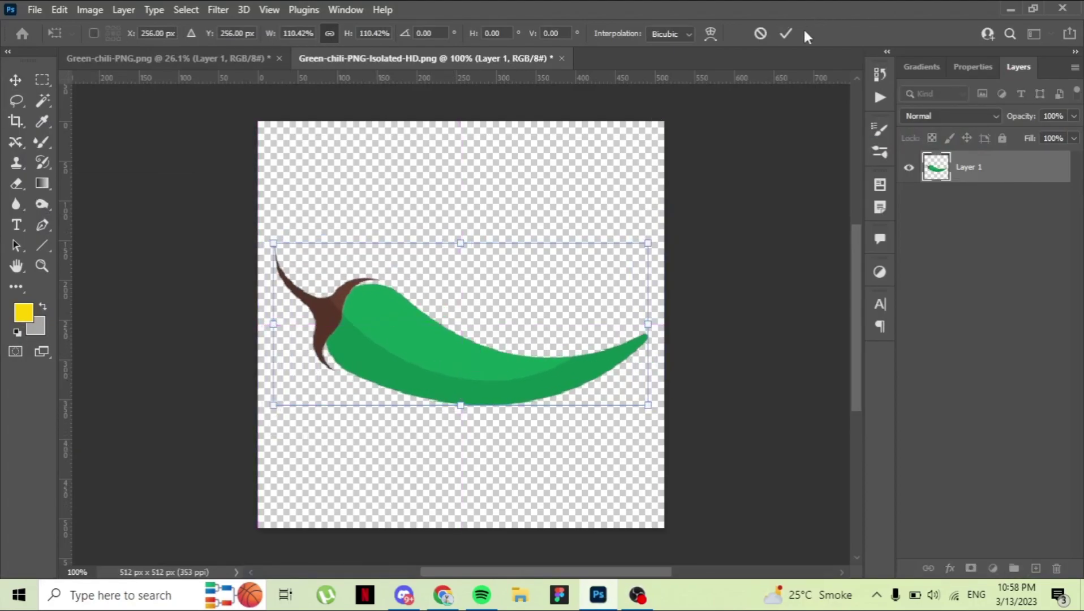
left_click(785, 33)
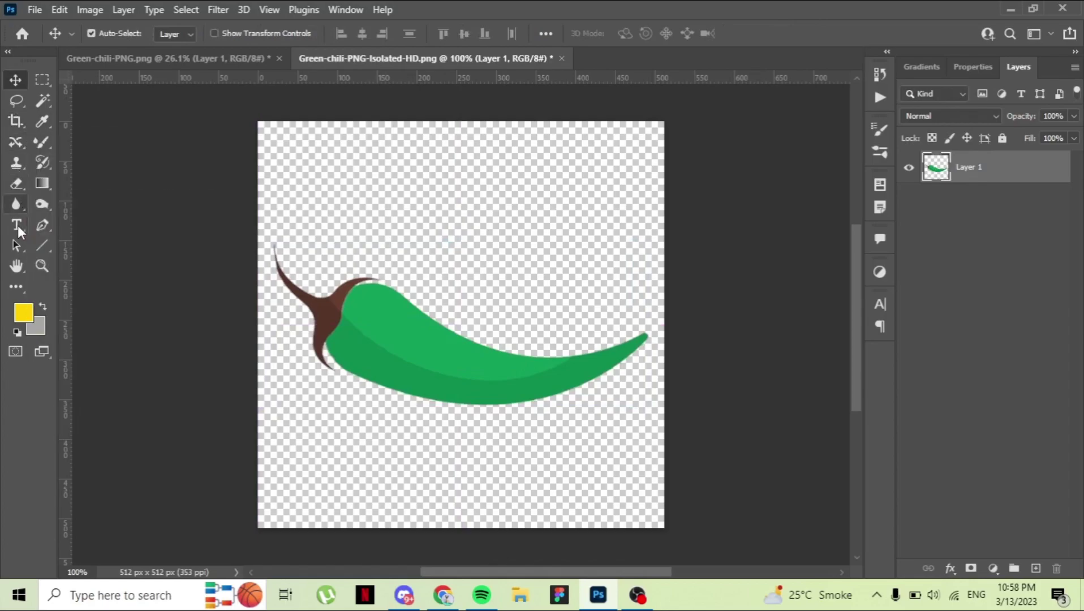
Add the text GREEN in a text box drawn above the chili
left_click(19, 231)
mouse_move(363, 170)
left_mouse_down()
mouse_move(547, 247)
mouse_move(591, 252)
left_mouse_up()
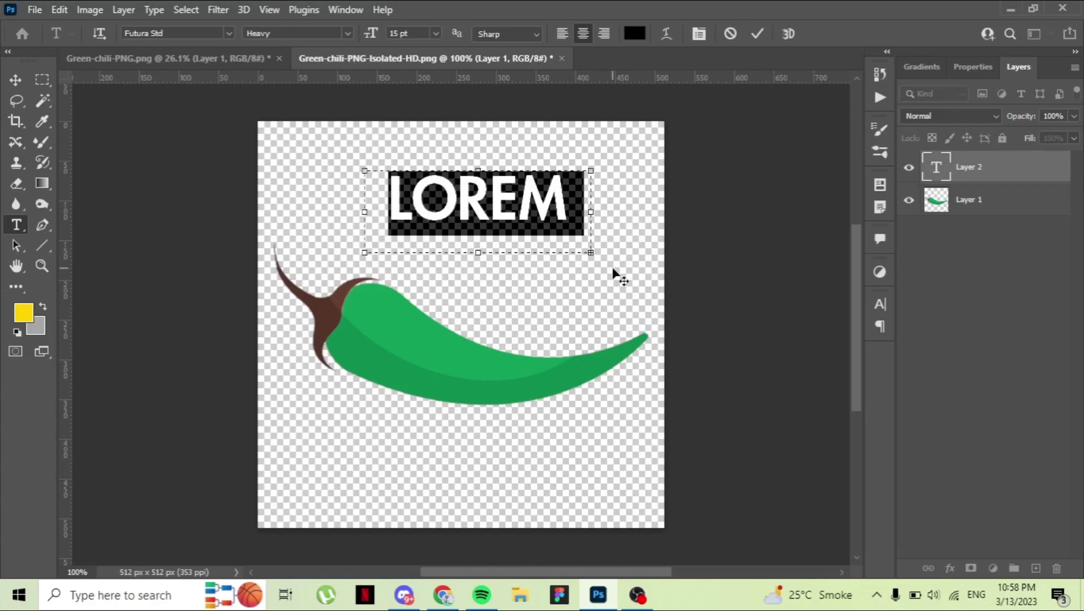
type("GR")
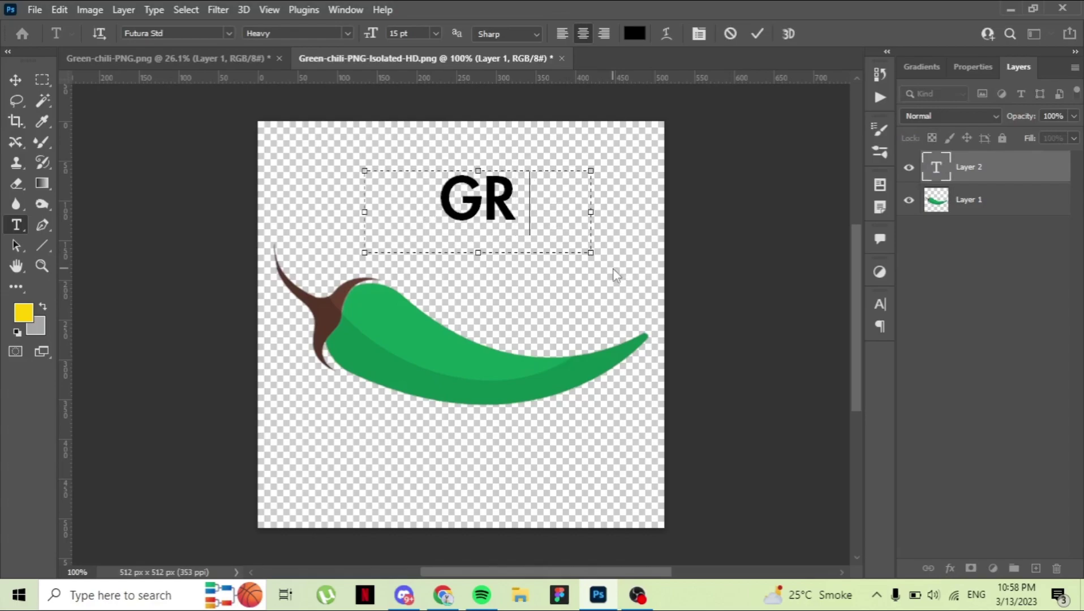
type("EEN")
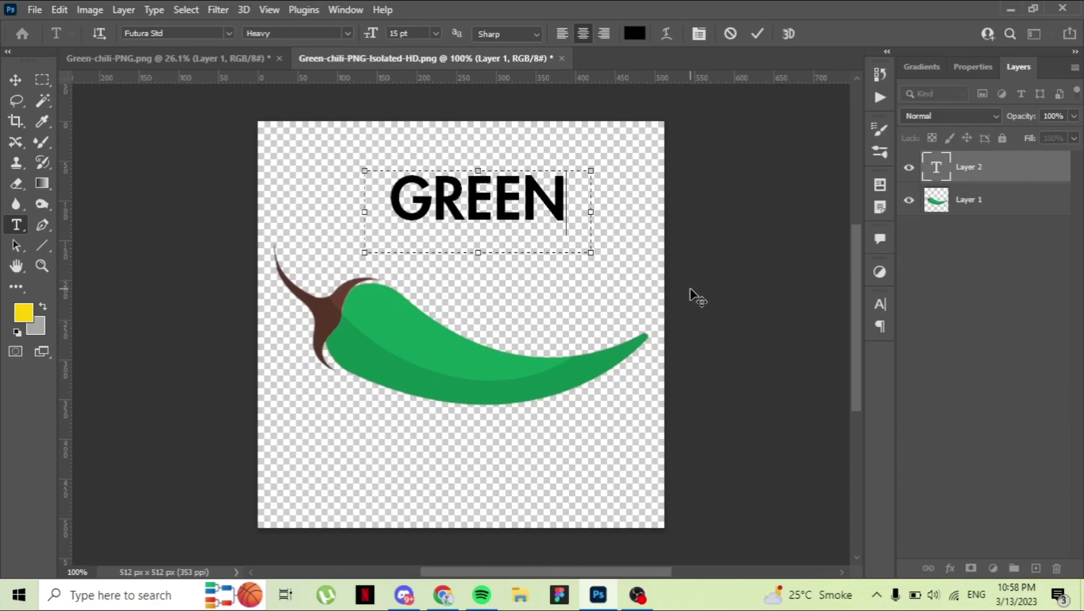
left_click(755, 35)
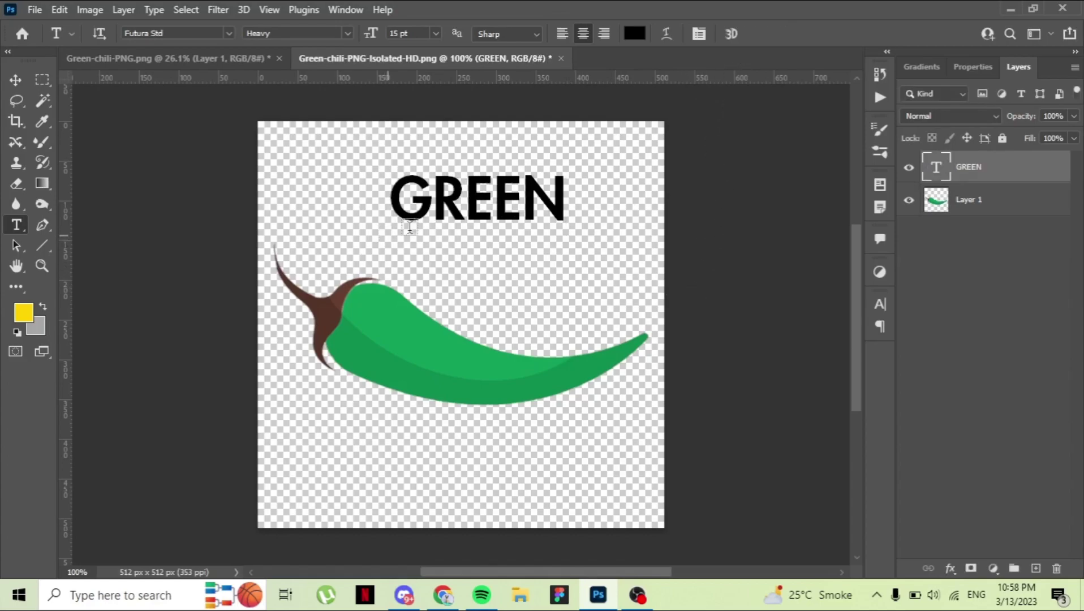
Move GREEN onto the chili body, scale it to about 111% and tilt it about 1.1°
key("v")
left_click_drag(431, 208, 427, 366)
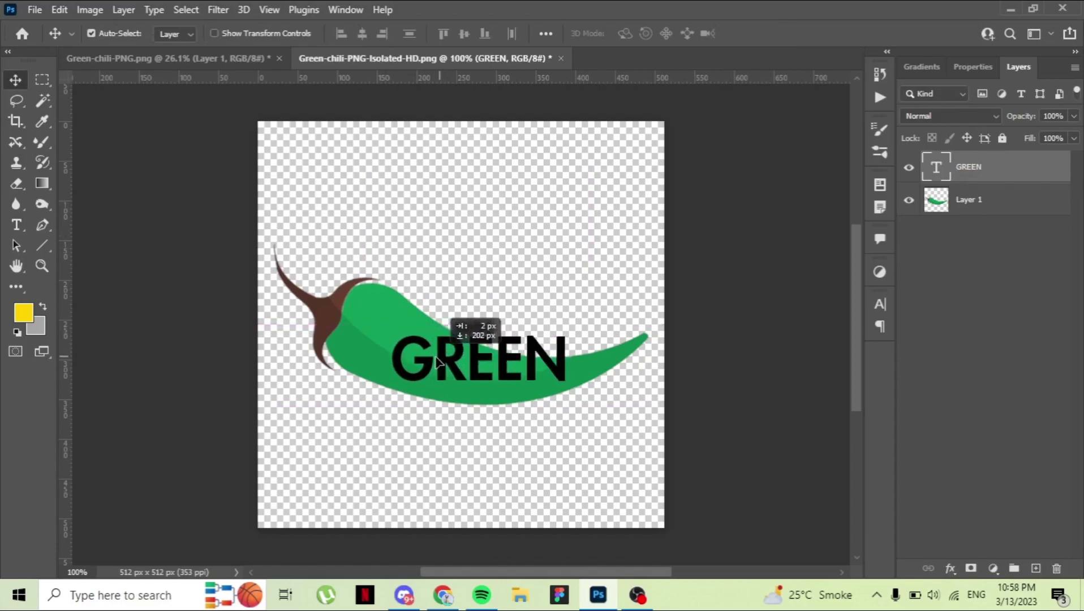
key("ctrl+t")
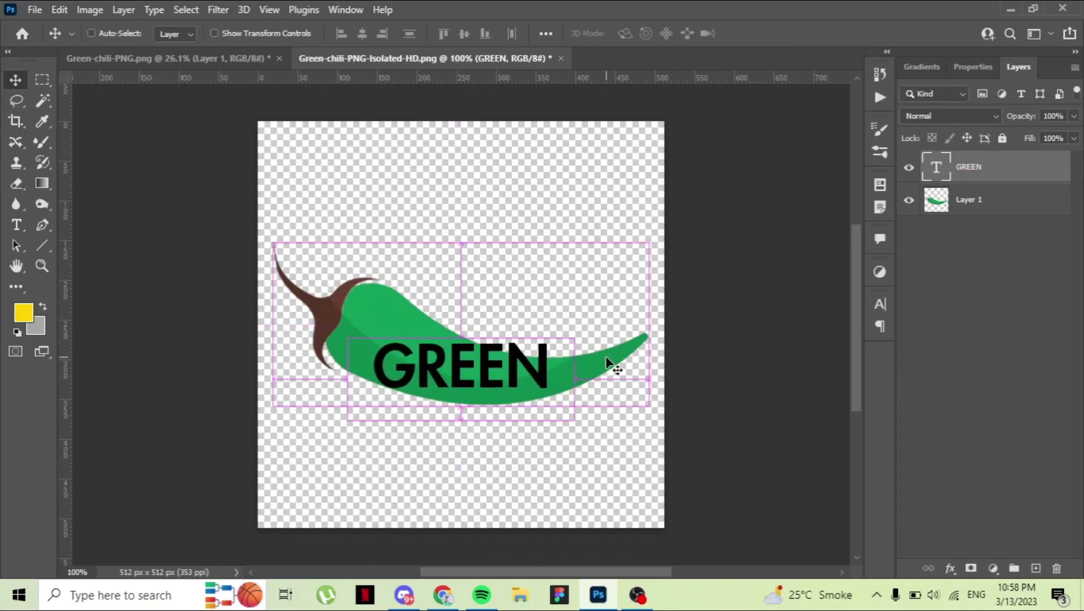
left_click_drag(581, 341, 592, 334)
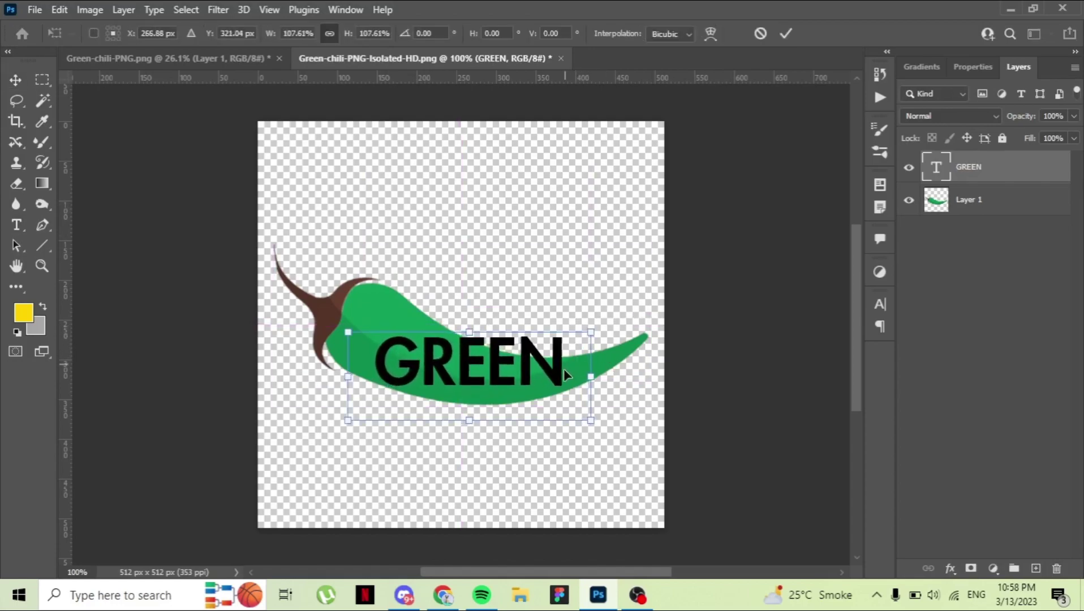
left_click_drag(558, 383, 562, 393)
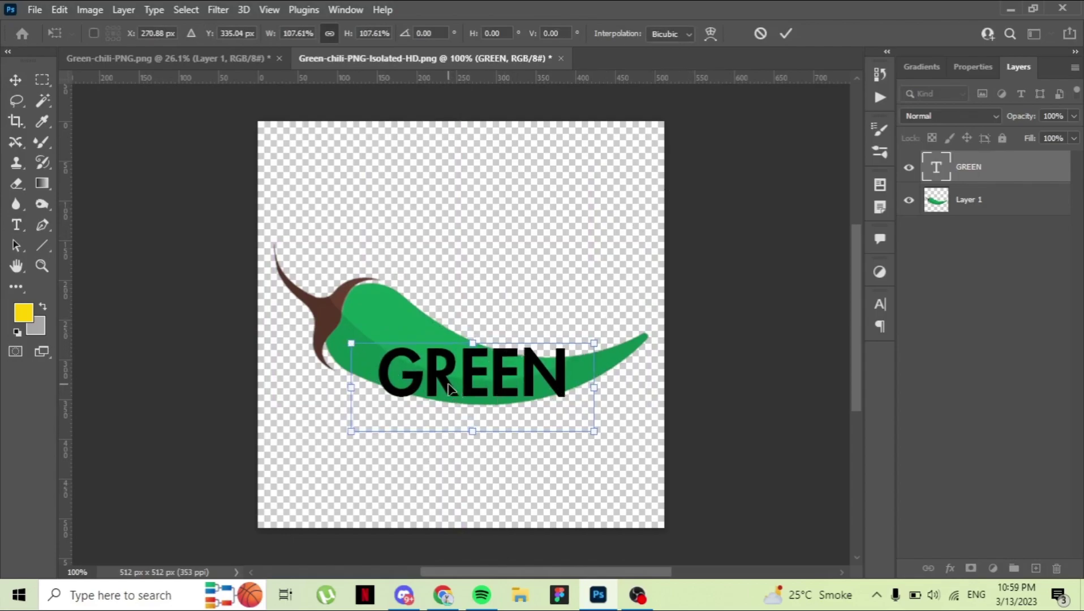
left_click_drag(481, 370, 484, 353)
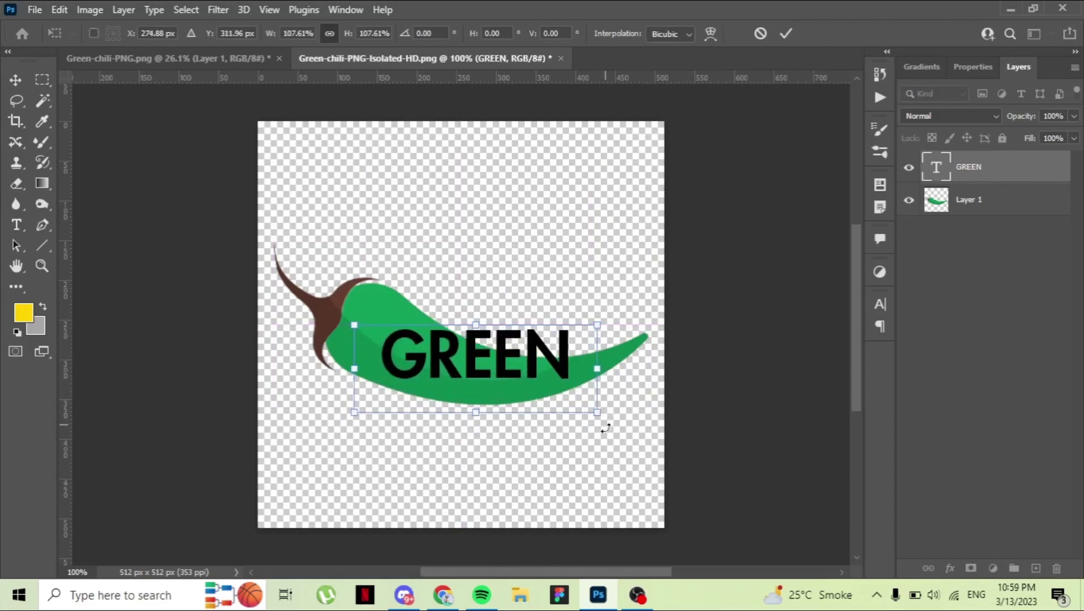
left_click_drag(605, 424, 605, 431)
left_click_drag(478, 364, 400, 379)
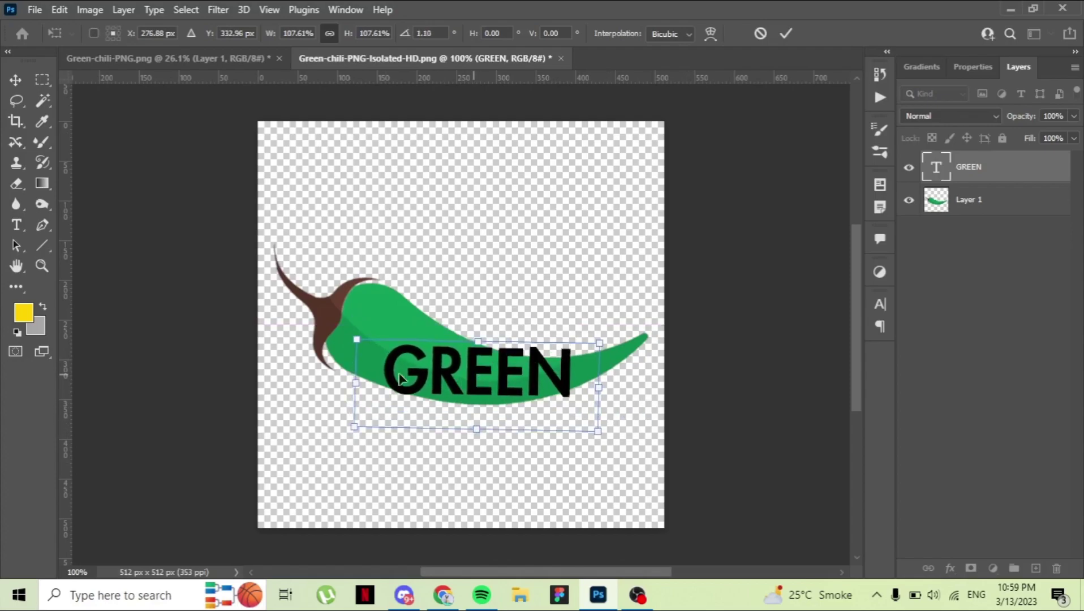
left_click_drag(349, 341, 341, 338)
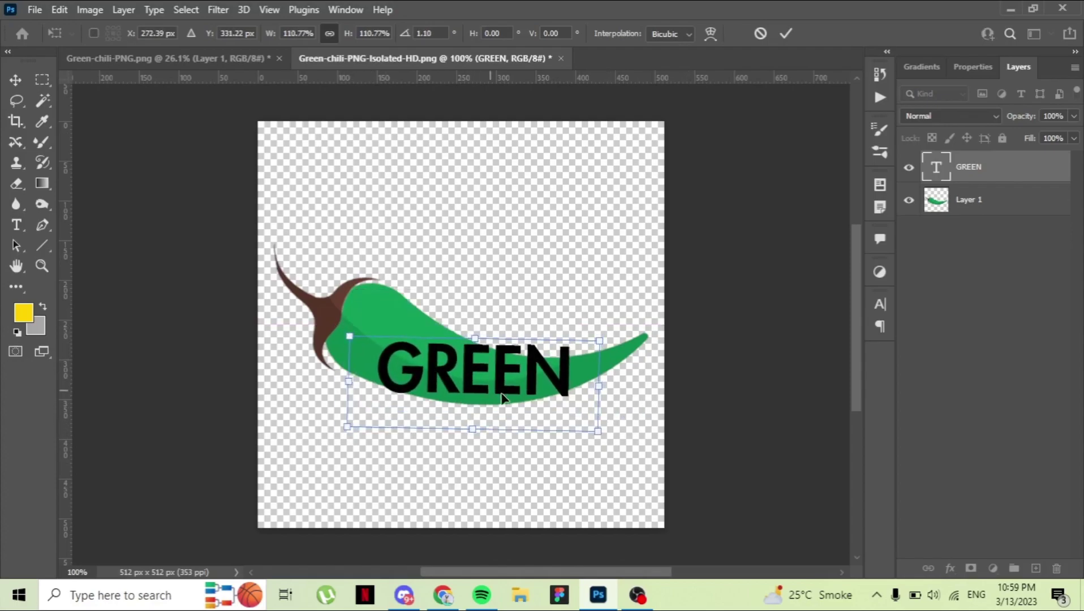
left_click_drag(500, 387, 504, 388)
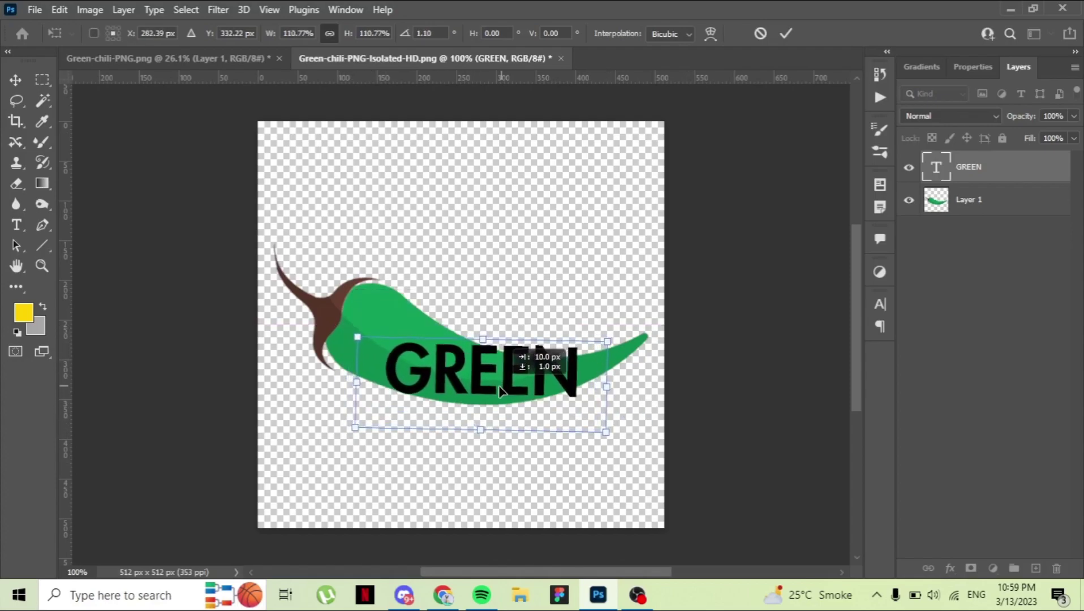
left_click(786, 33)
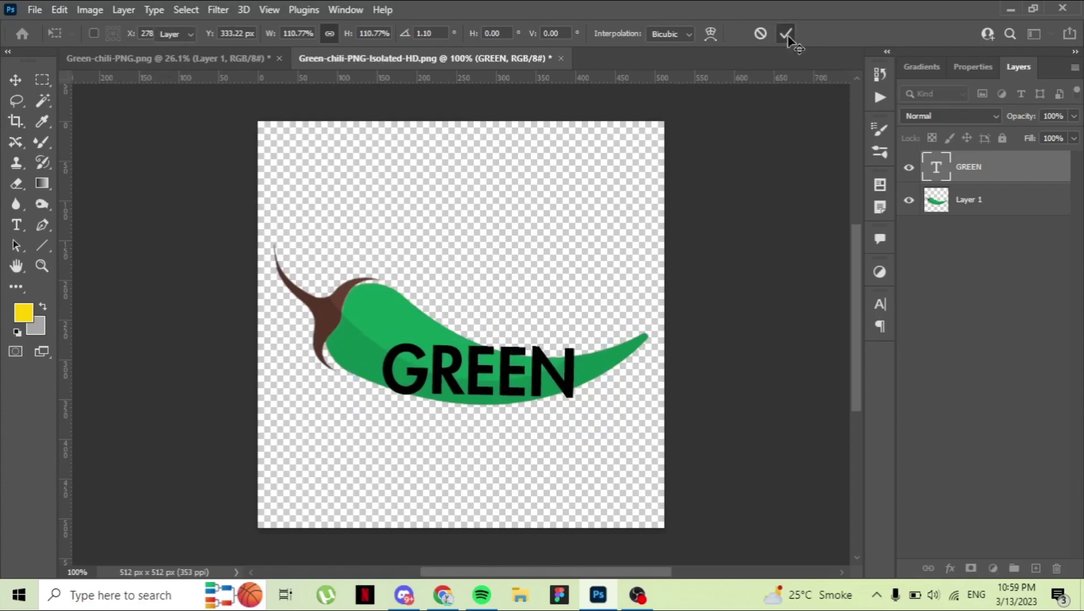
Browse the GREEN layer's context menus, then undock the Layers panel as a floating panel
right_click(999, 171)
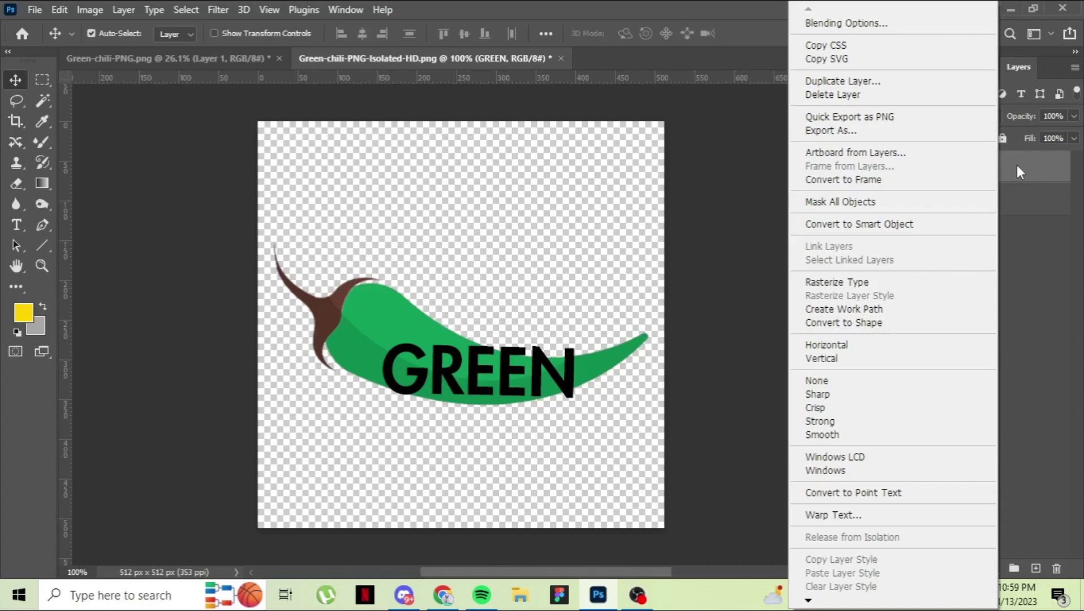
left_click(1020, 179)
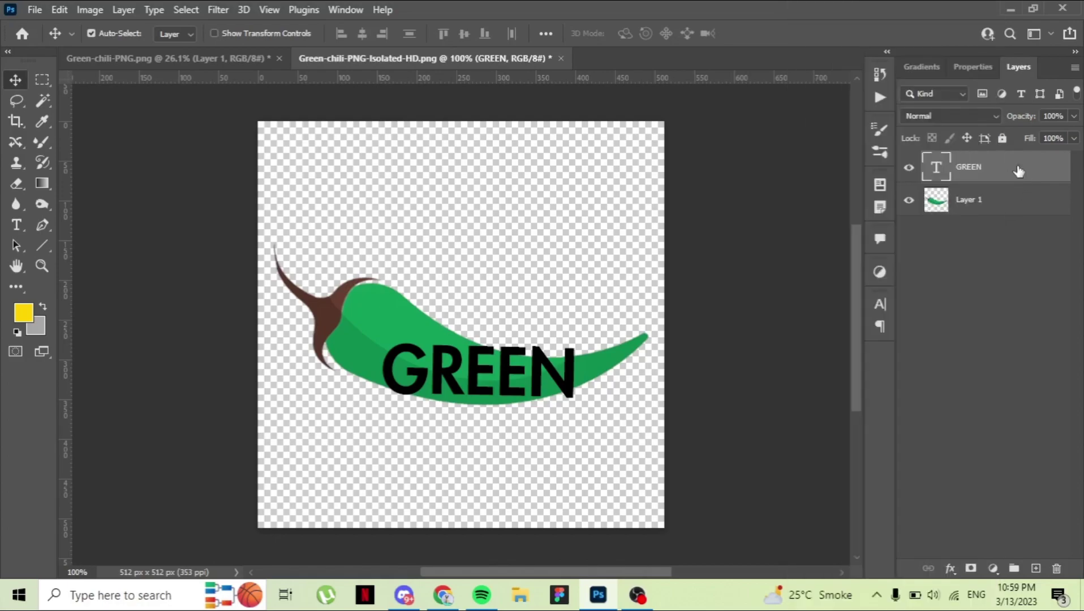
right_click(924, 174)
left_click(977, 163)
right_click(977, 163)
left_click(998, 158)
left_click_drag(1018, 66, 885, 350)
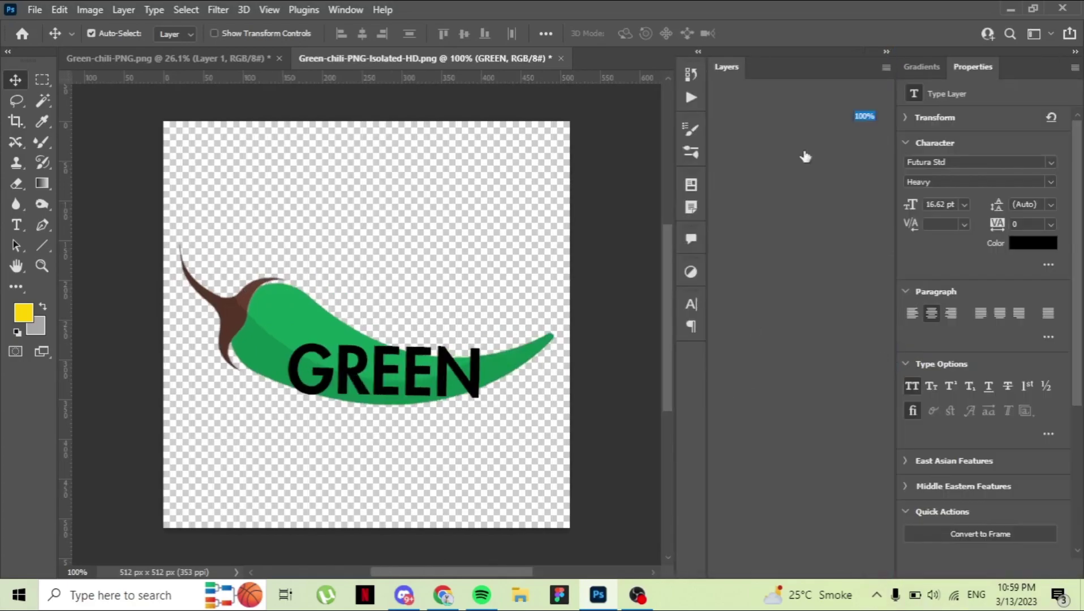
mouse_move(727, 66)
left_mouse_down()
mouse_move(697, 367)
mouse_move(693, 351)
left_mouse_up()
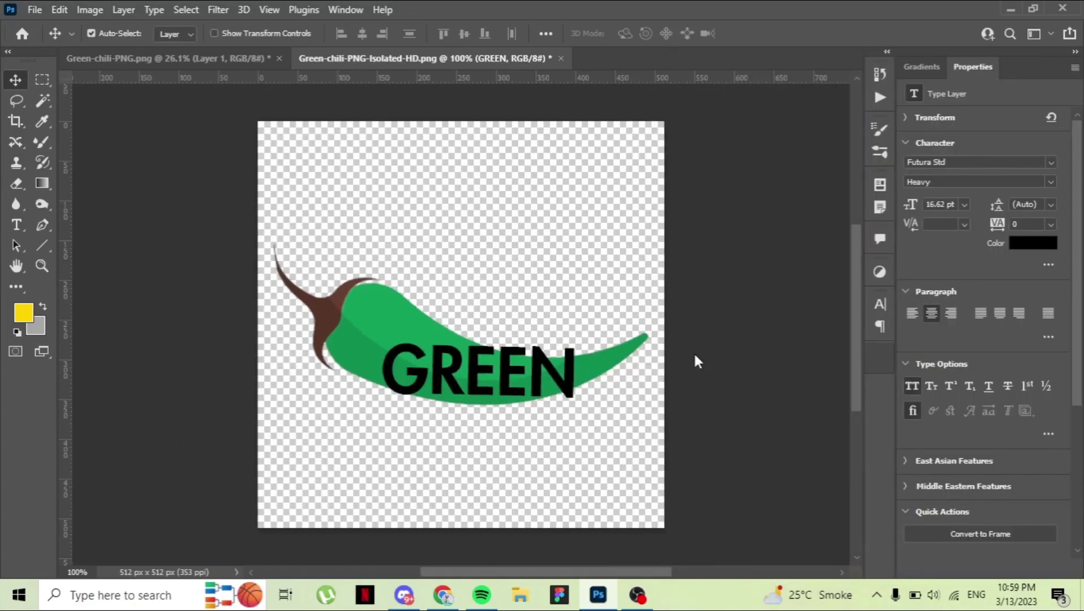
Convert GREEN to a smart object and redock Layers with the Gradients and Properties panels
right_click(878, 360)
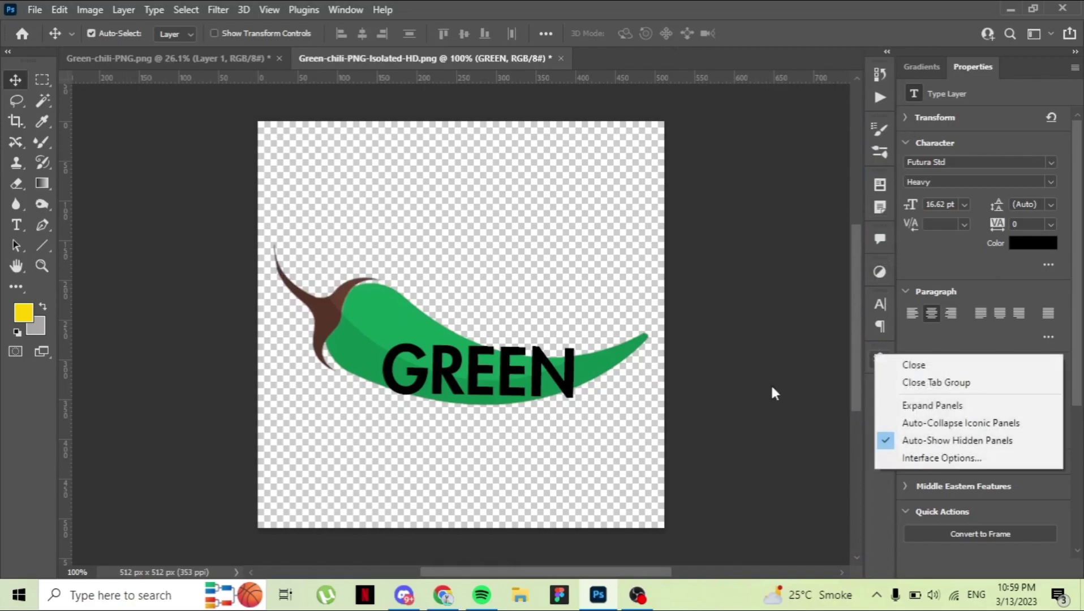
left_click(557, 396)
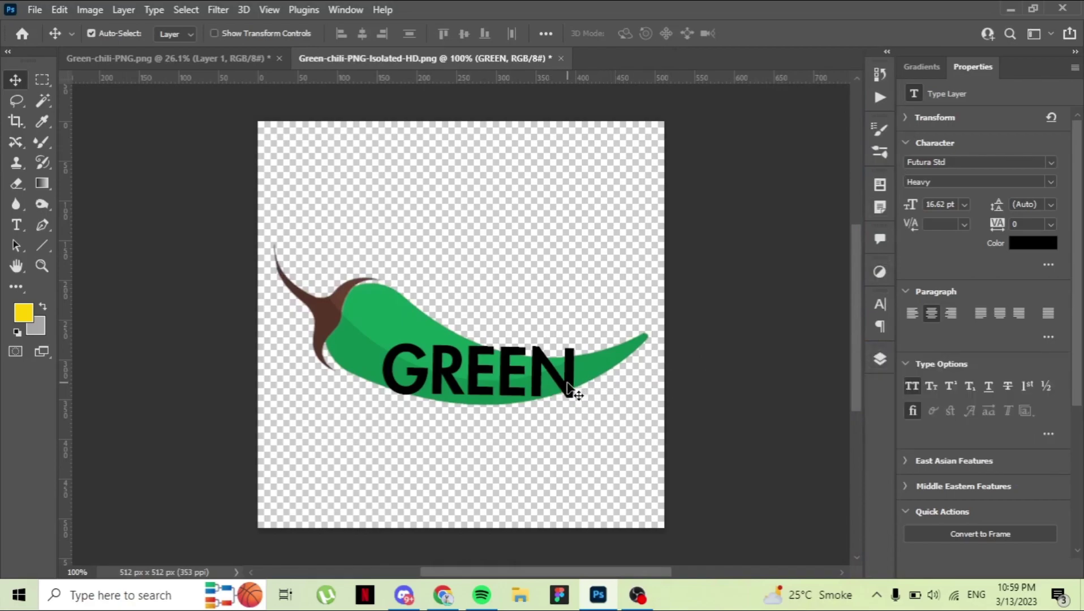
left_click(881, 355)
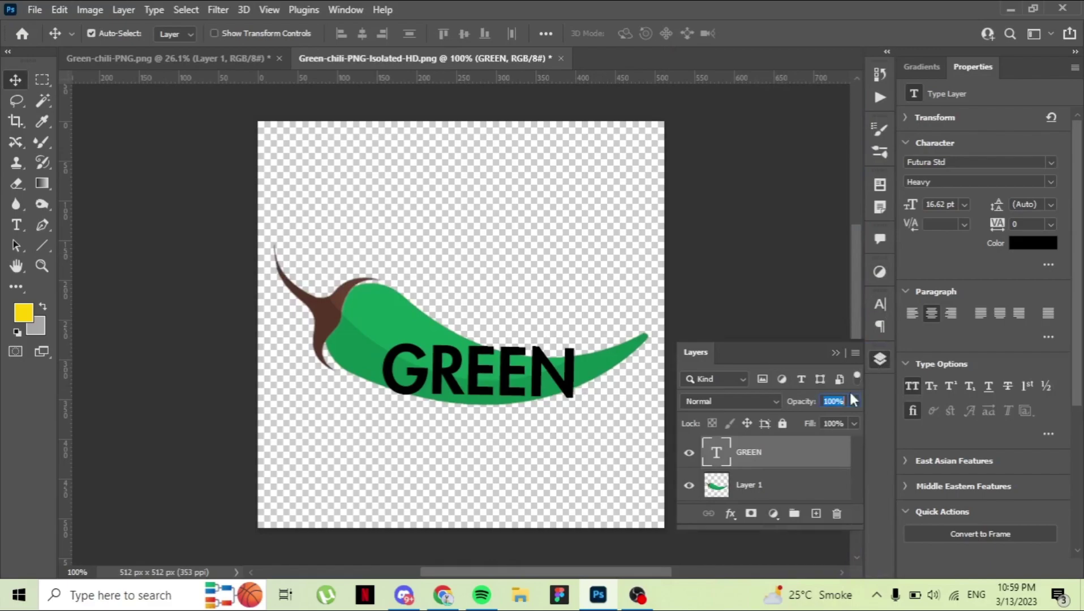
left_click(853, 353)
left_click(888, 347)
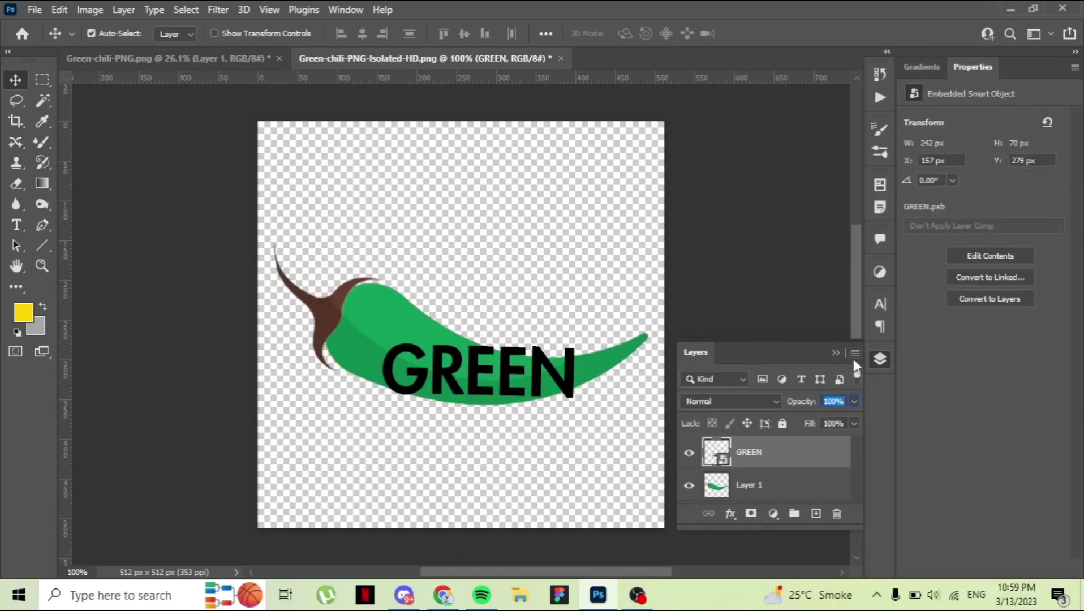
left_click_drag(872, 356, 1025, 58)
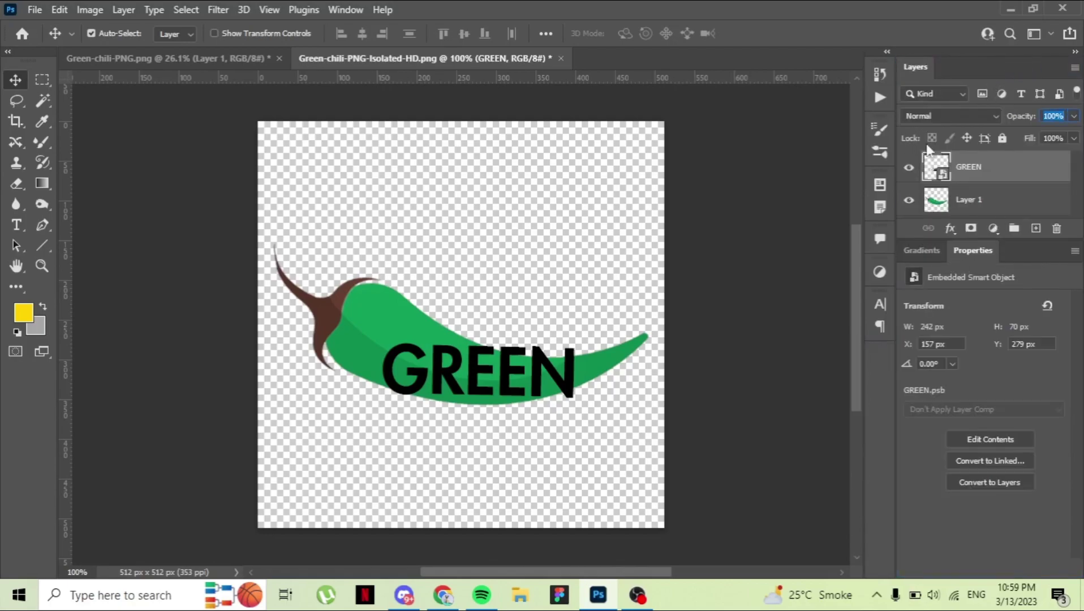
left_click_drag(916, 66, 1014, 249)
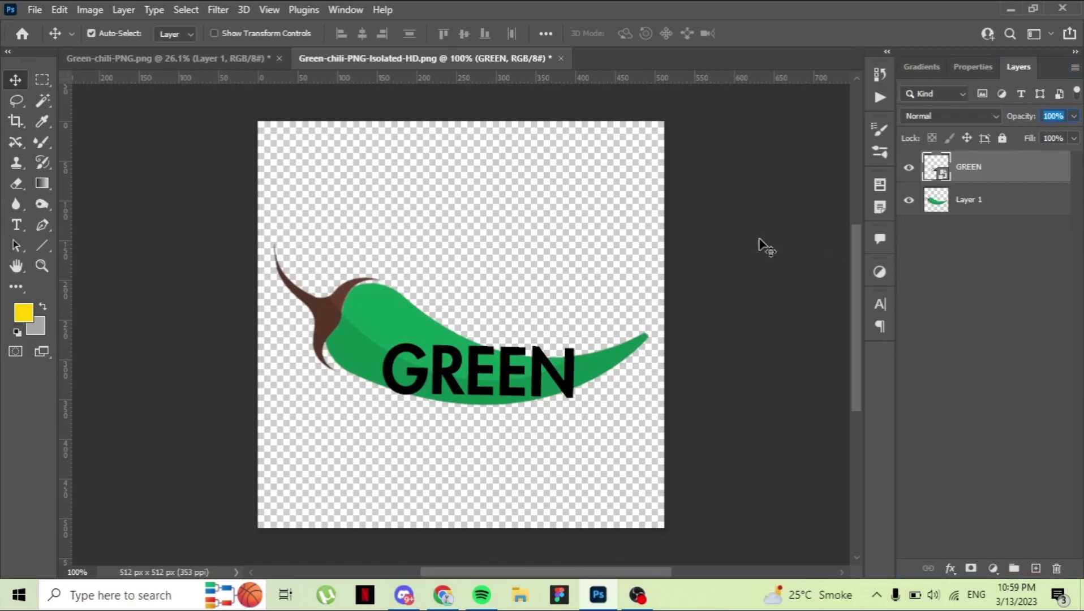
Reselect the GREEN layer and free-transform it down to about 98%
left_click(512, 371)
right_click(512, 371)
left_click(534, 392)
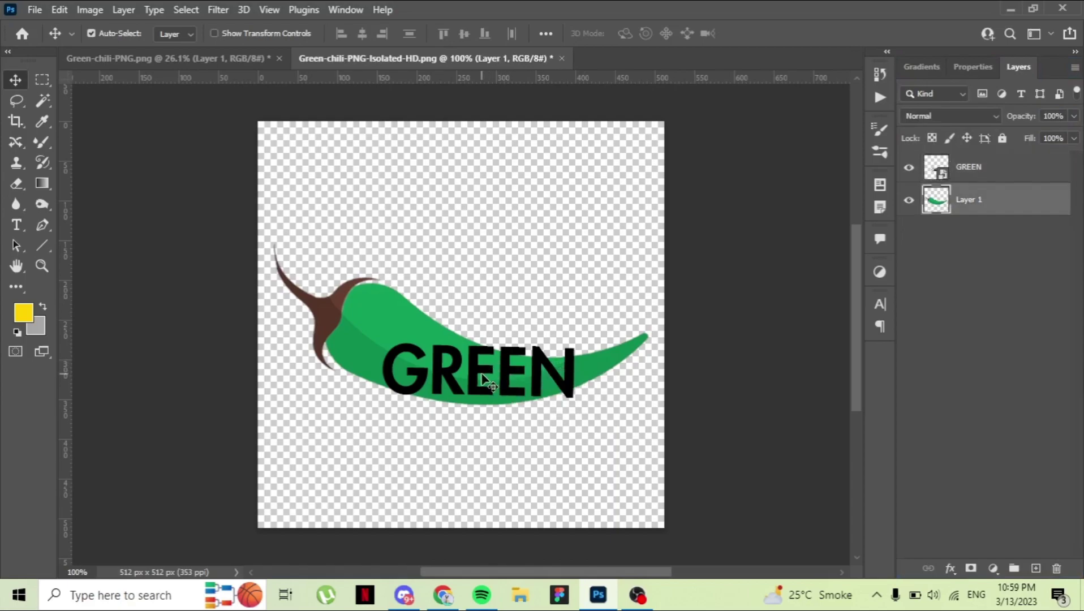
left_click(474, 369)
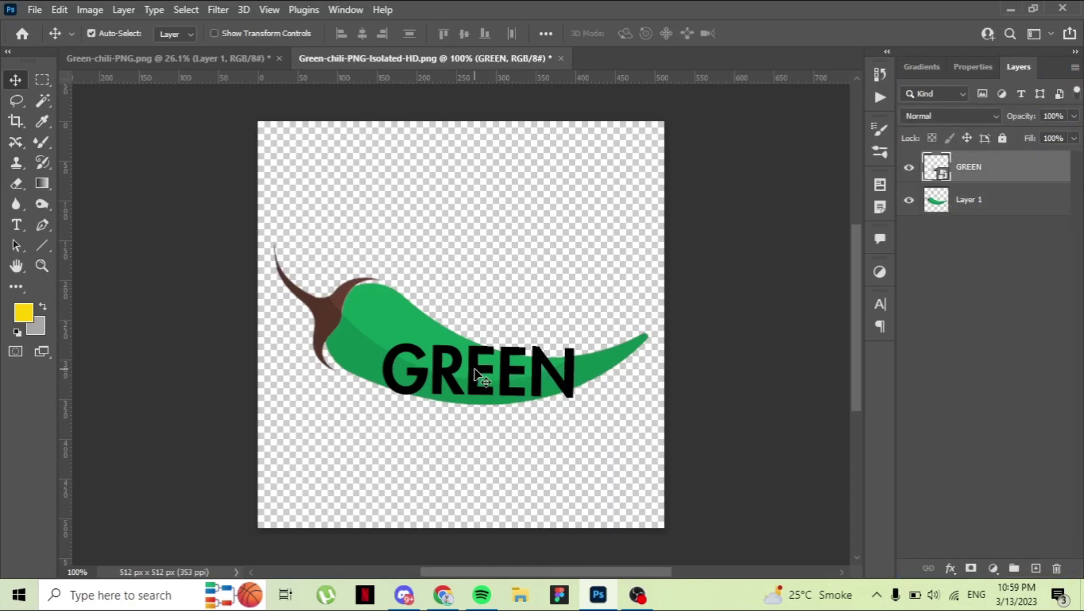
key("ctrl+t")
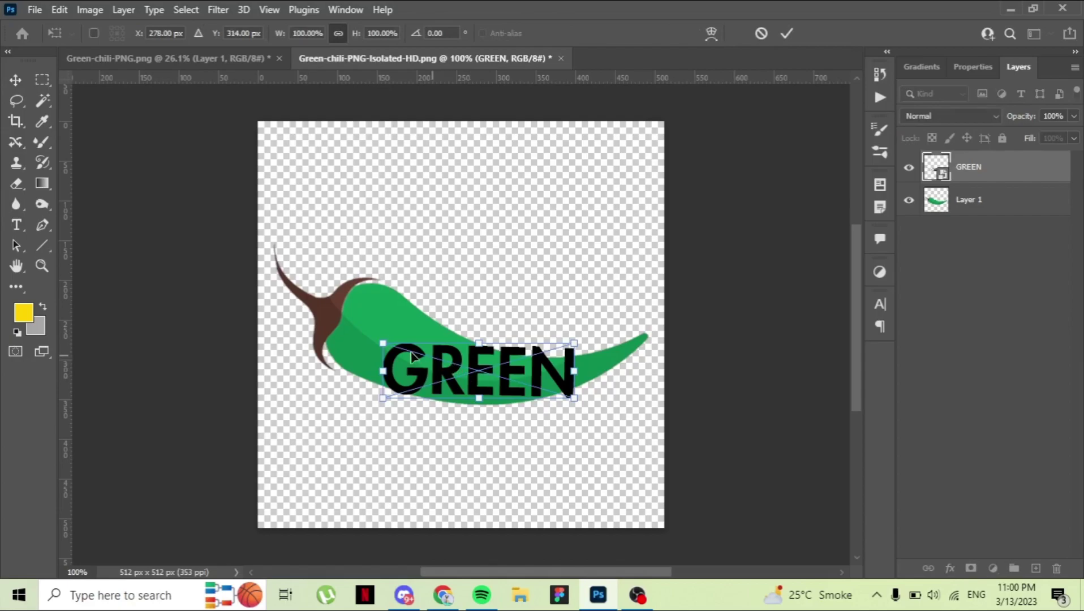
left_click_drag(382, 342, 380, 341)
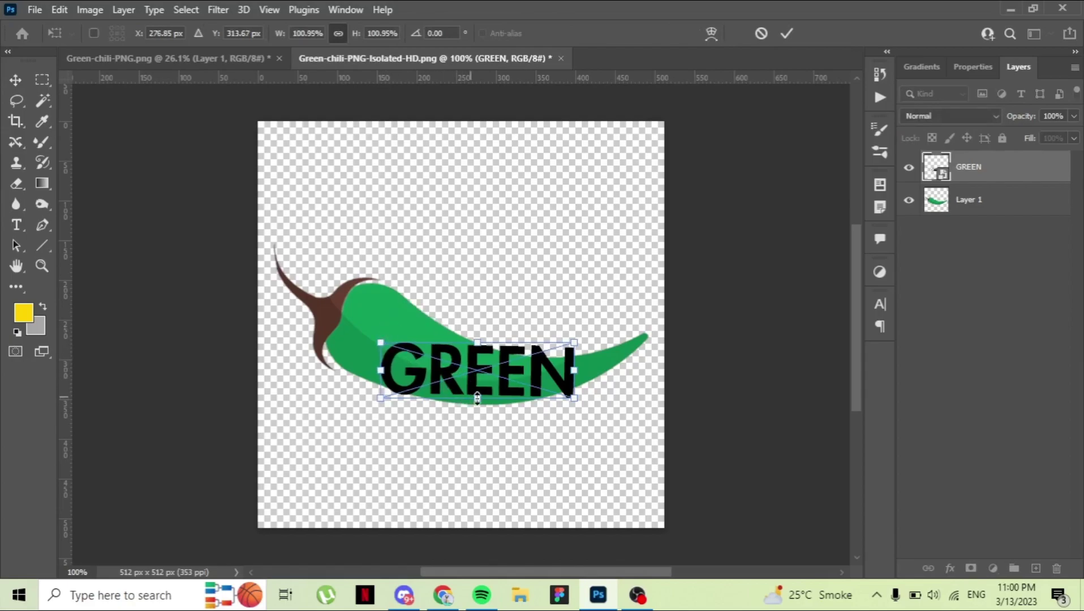
left_click_drag(478, 399, 478, 397)
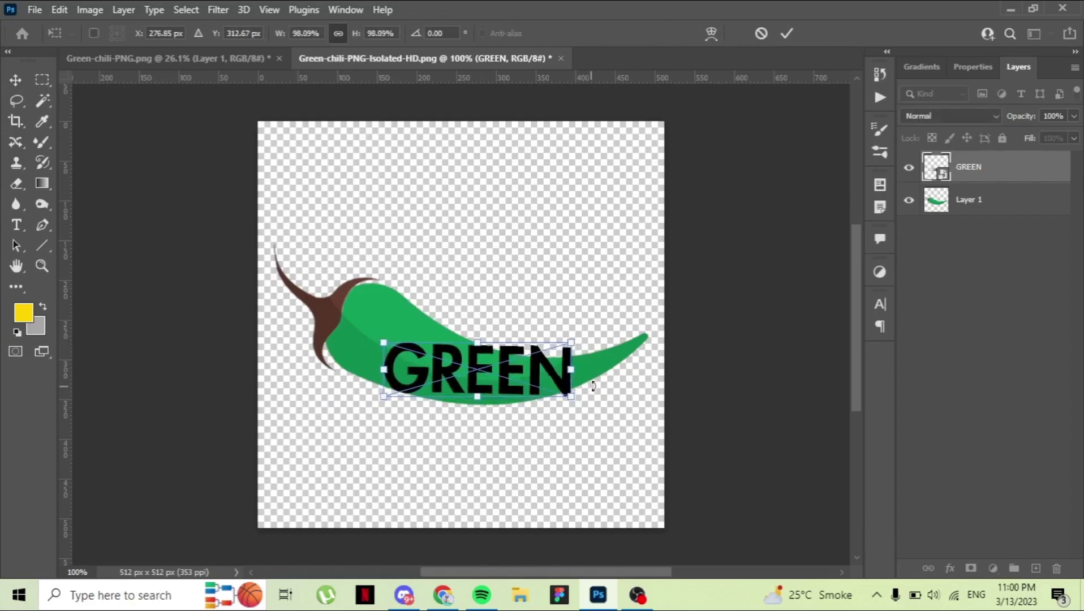
right_click(491, 375)
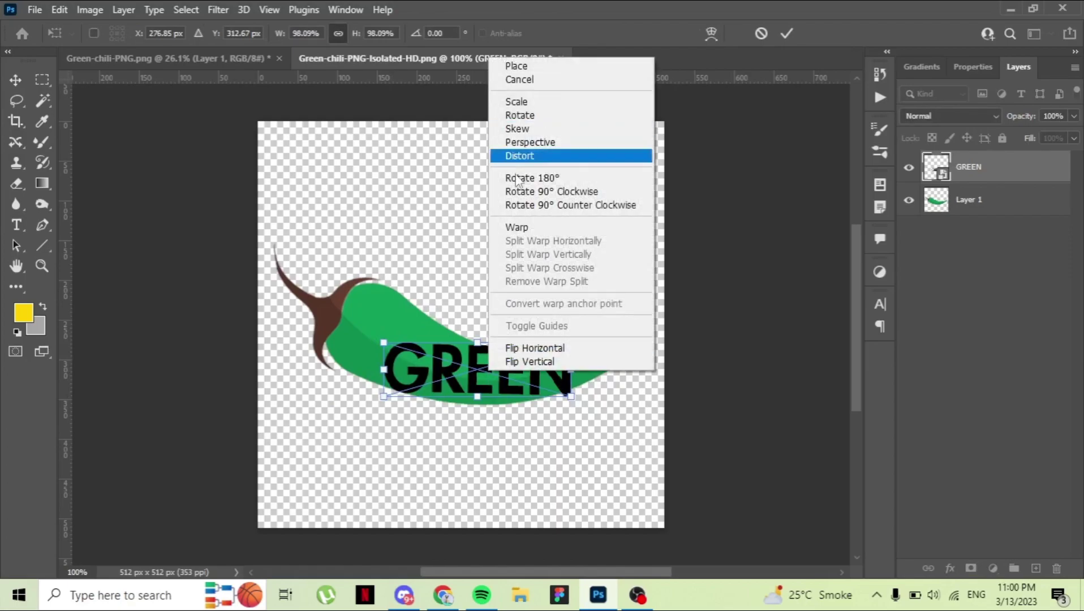
Warp GREEN, bending the N toward the tip and curving the bottom edge downward
left_click(511, 225)
left_click_drag(571, 342, 563, 359)
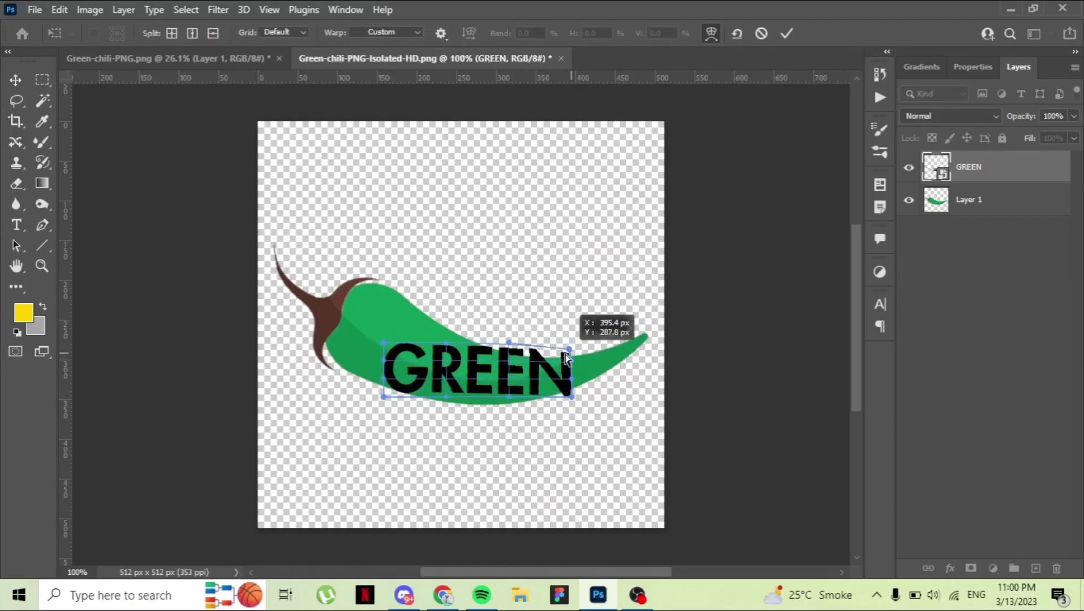
left_click_drag(568, 397, 572, 388)
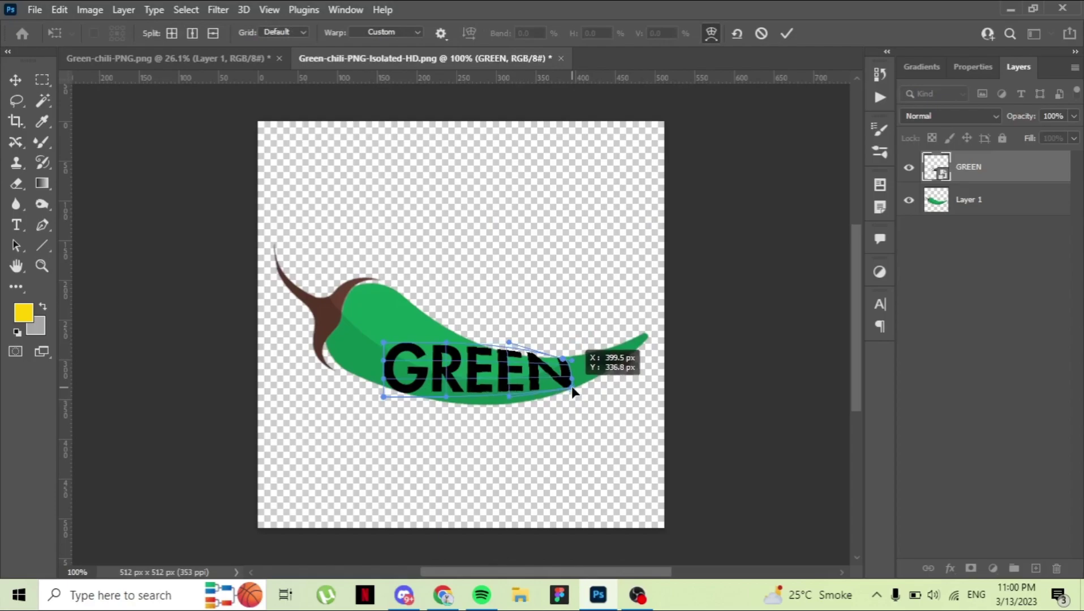
left_click_drag(508, 397, 508, 424)
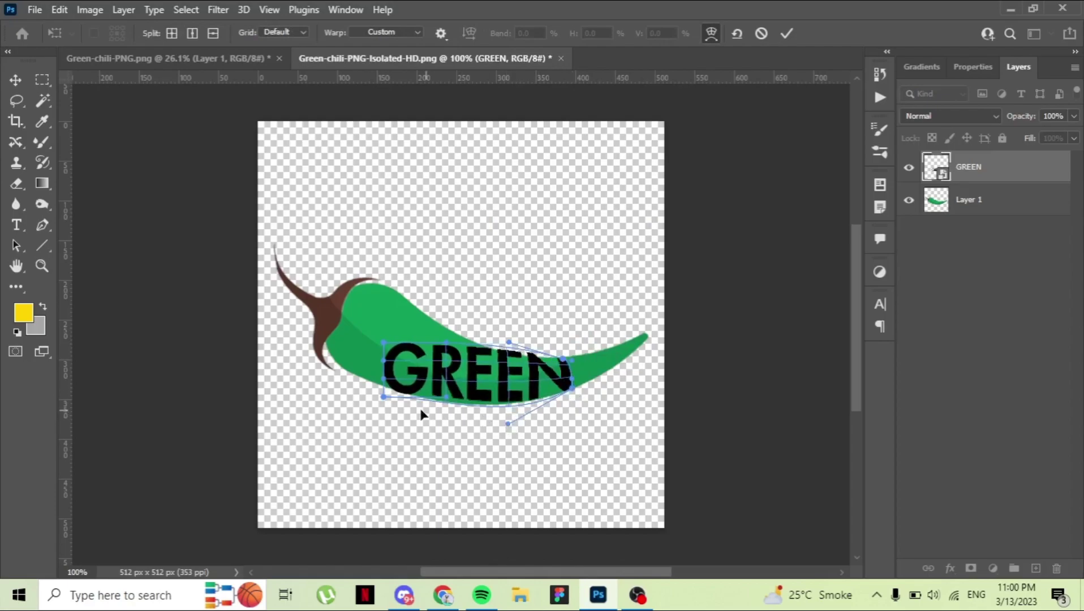
left_click_drag(383, 397, 380, 393)
left_click_drag(447, 403, 443, 406)
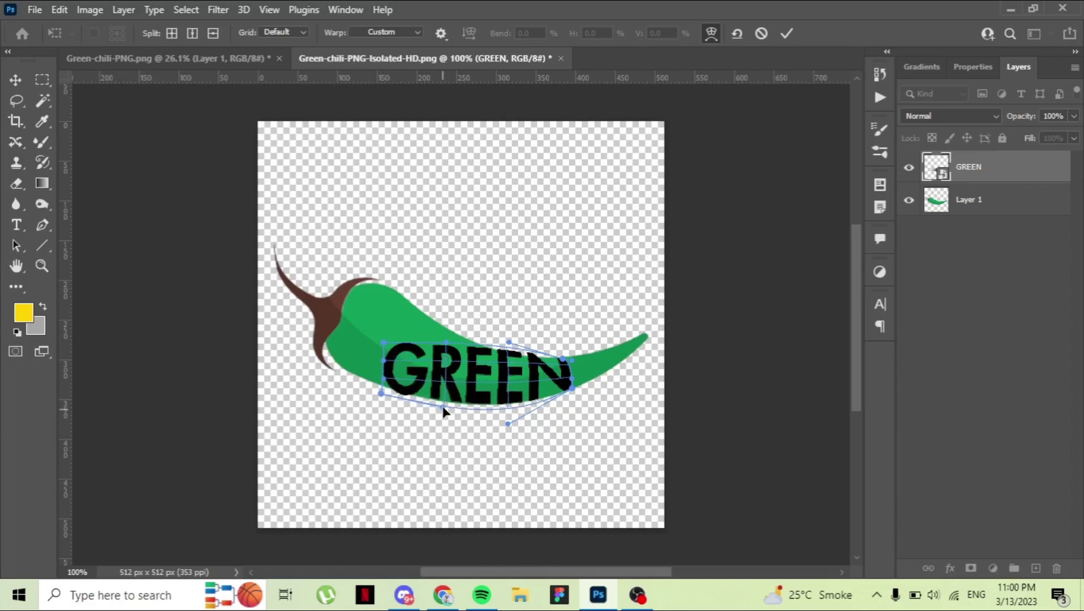
Stretch the G up toward the chili's top, refine the top and bottom edges, and apply
left_click_drag(384, 343, 402, 285)
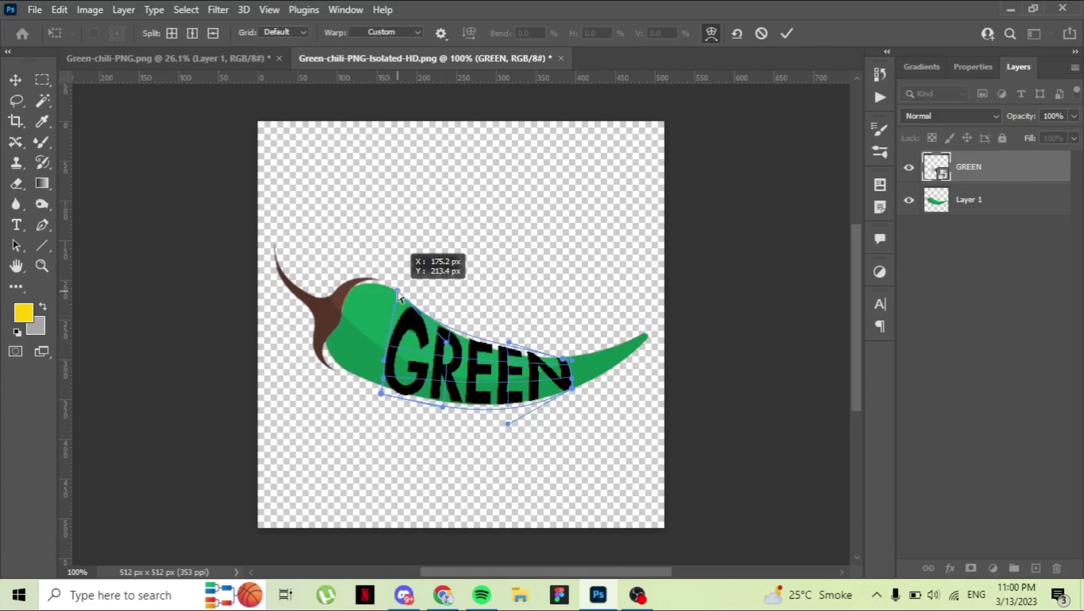
left_click_drag(402, 286, 404, 288)
left_click_drag(511, 345, 509, 357)
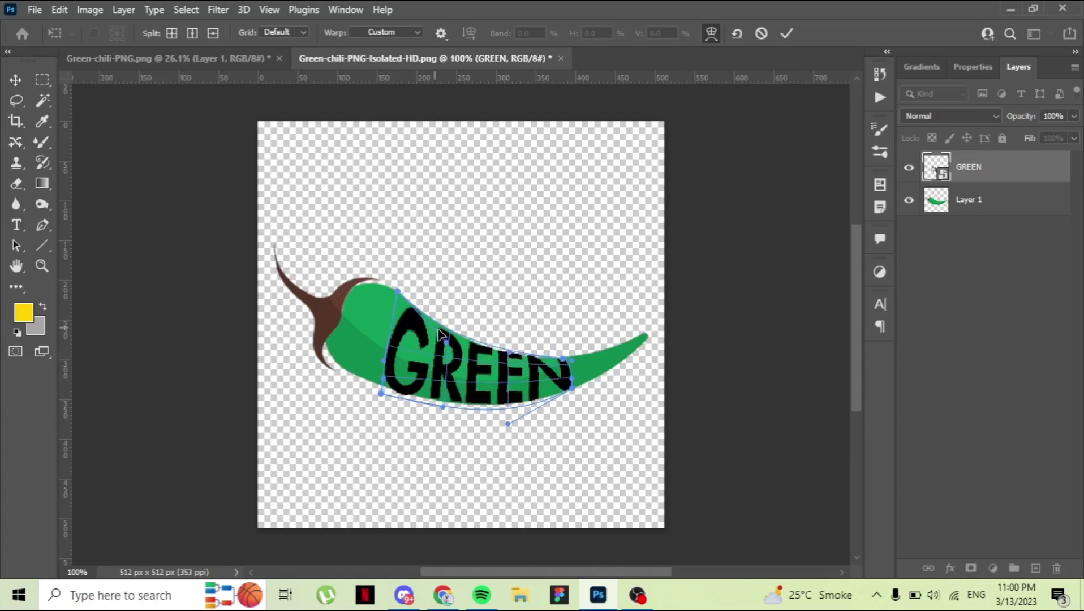
left_click_drag(447, 345, 447, 340)
left_click_drag(377, 398, 382, 388)
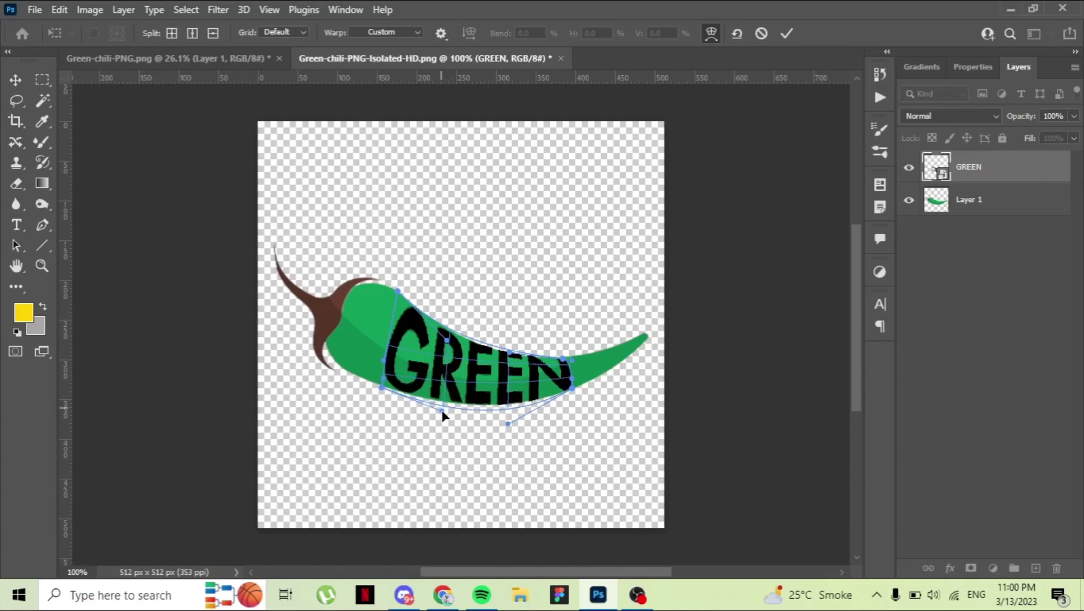
left_click_drag(442, 410, 438, 407)
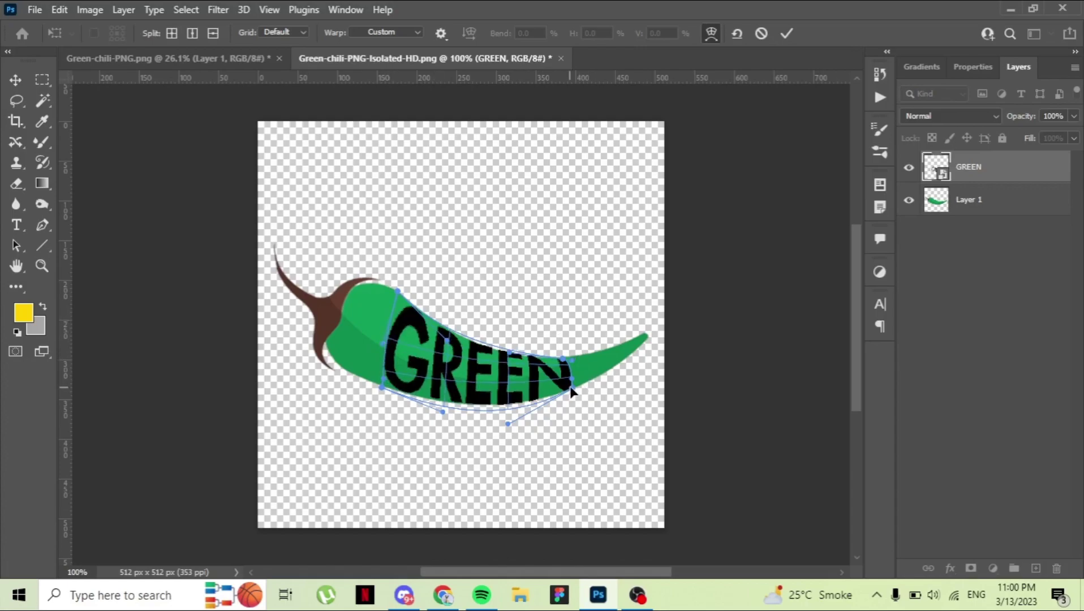
left_click_drag(512, 423, 511, 422)
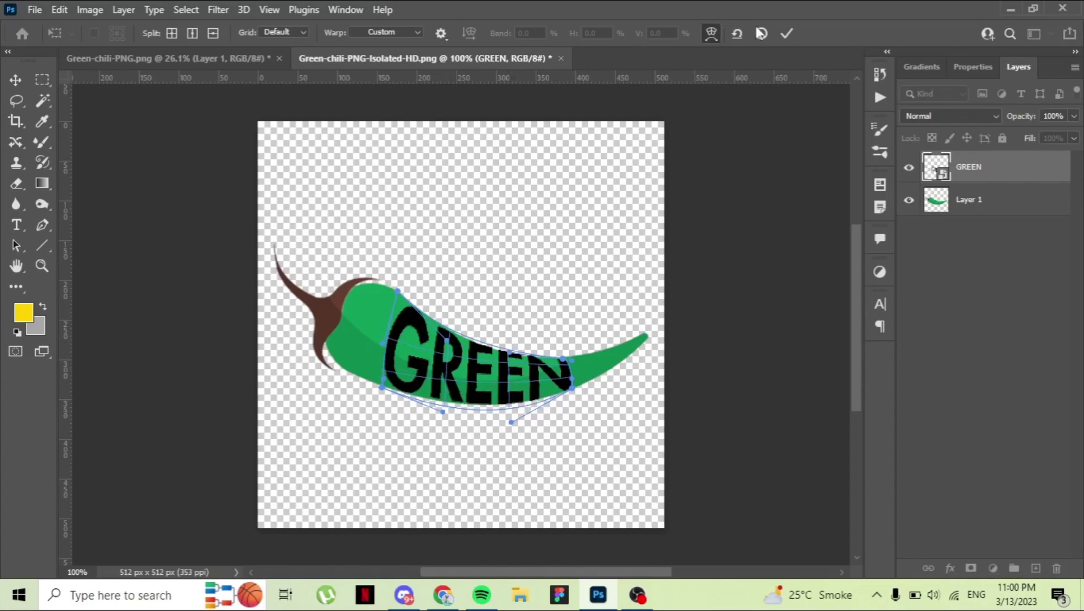
left_click(786, 34)
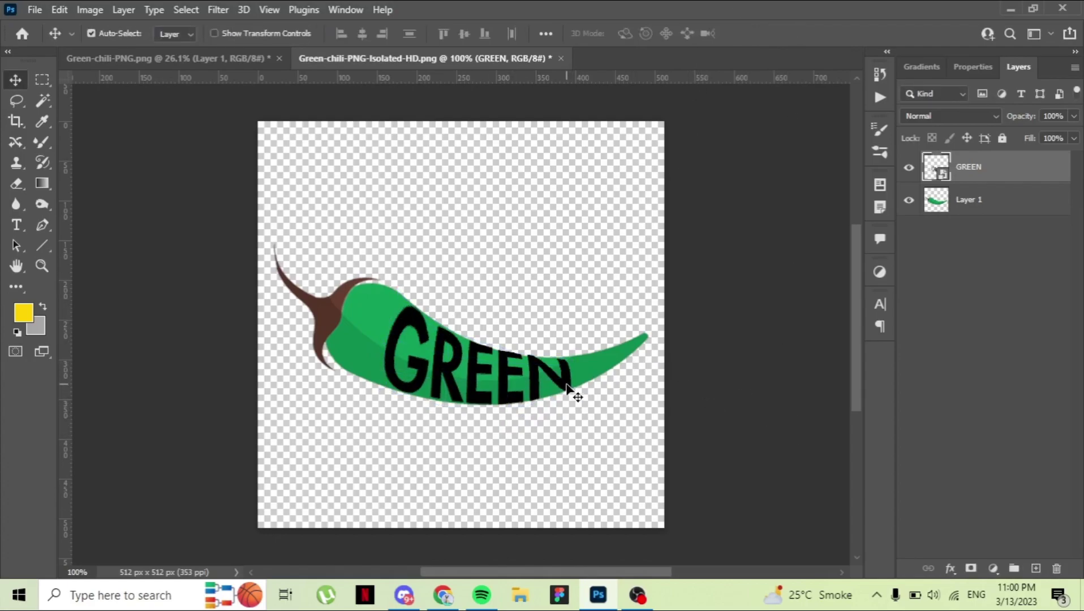
Undo the warp and put the reselected GREEN layer back into Warp transform mode
key("ctrl+z")
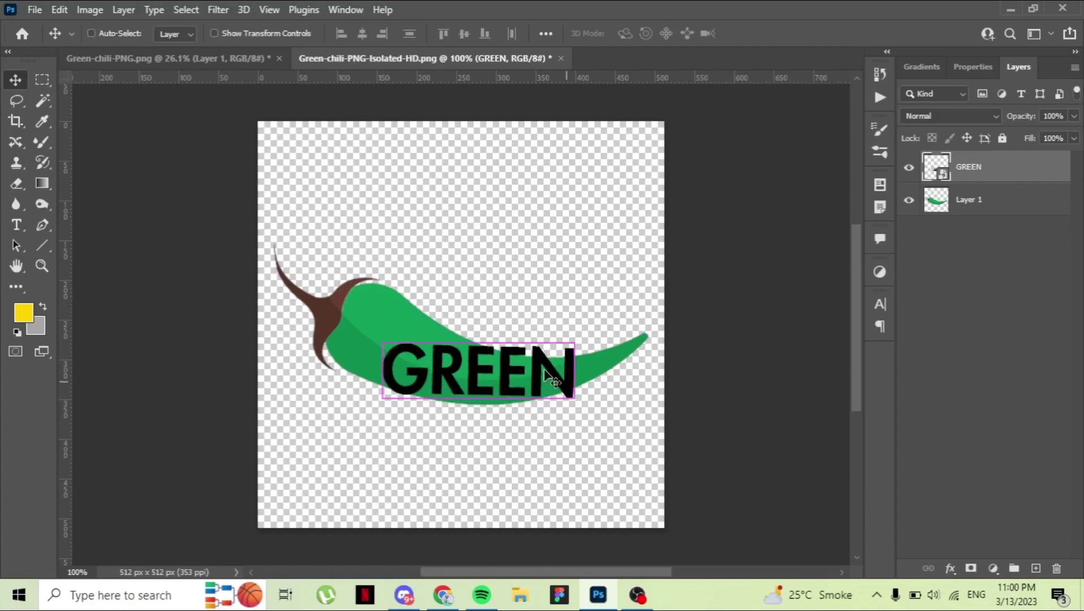
left_click(501, 376, "ctrl")
right_click(501, 376)
key("Escape")
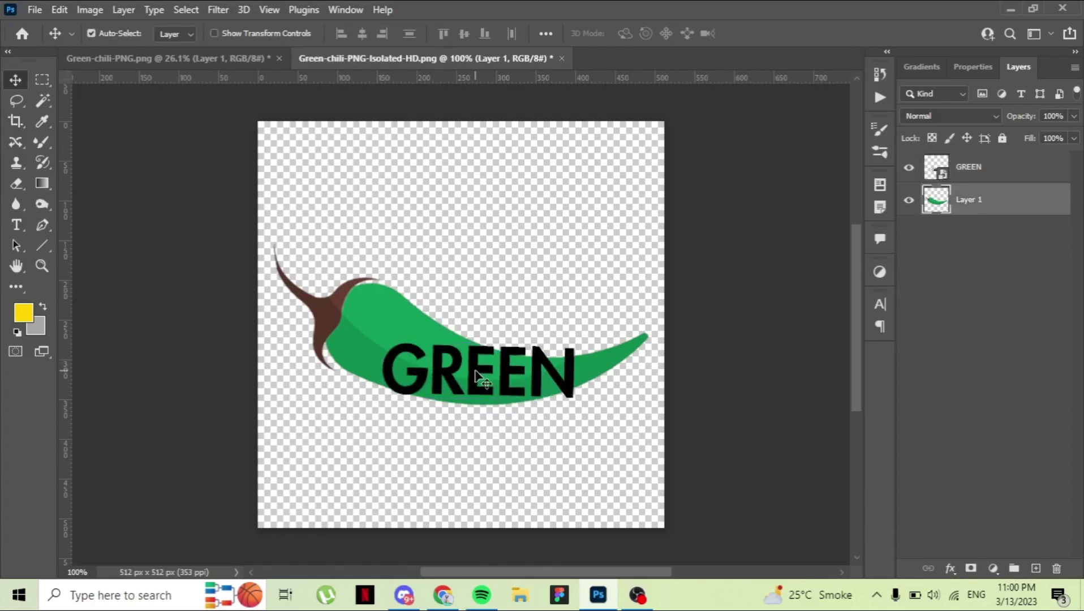
left_click(476, 375)
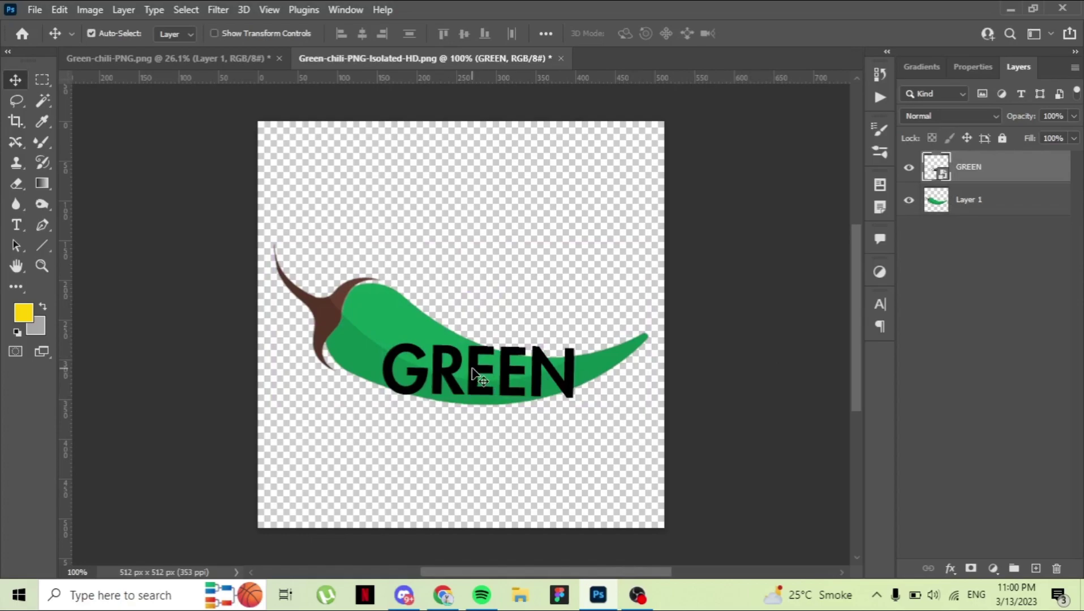
key("ctrl+t")
right_click(480, 367)
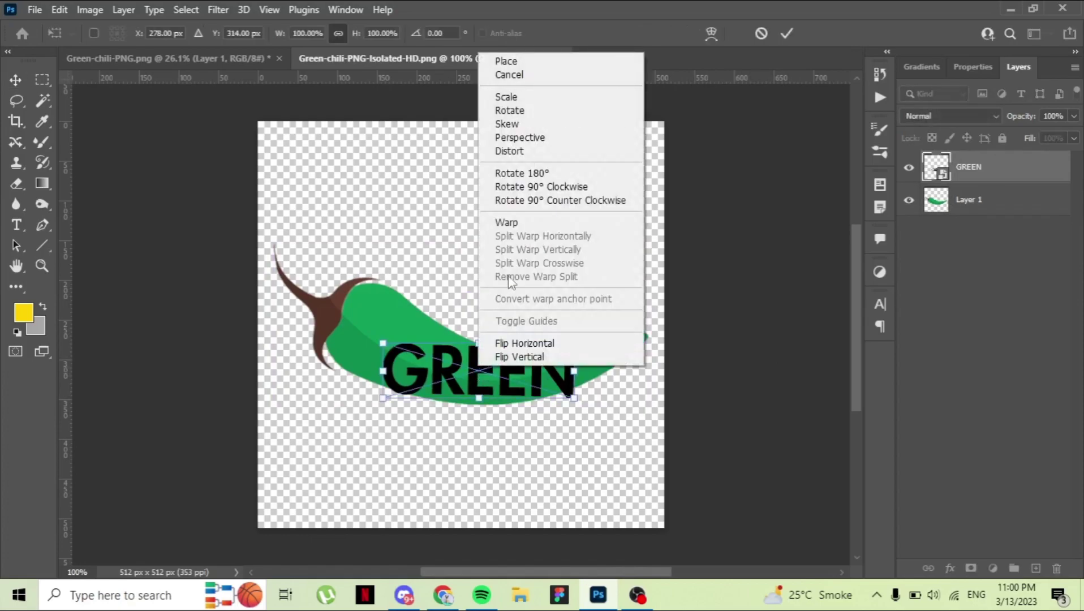
left_click(518, 221)
Pull the N down, raise the bottom corners, curve the bottom edge, and stretch the G upward
left_click_drag(575, 343, 572, 357)
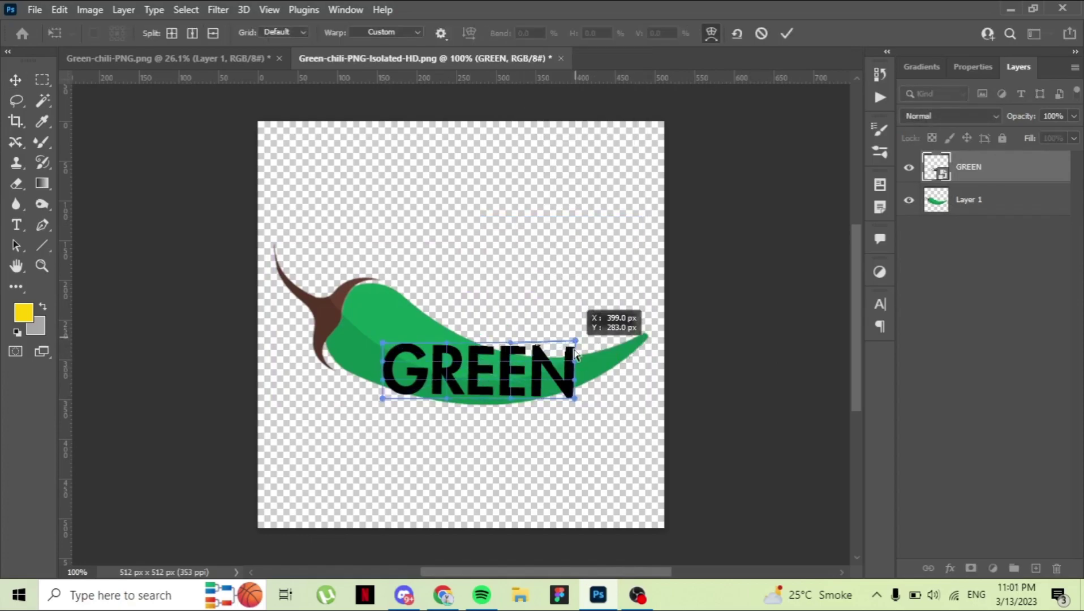
left_click_drag(574, 397, 576, 389)
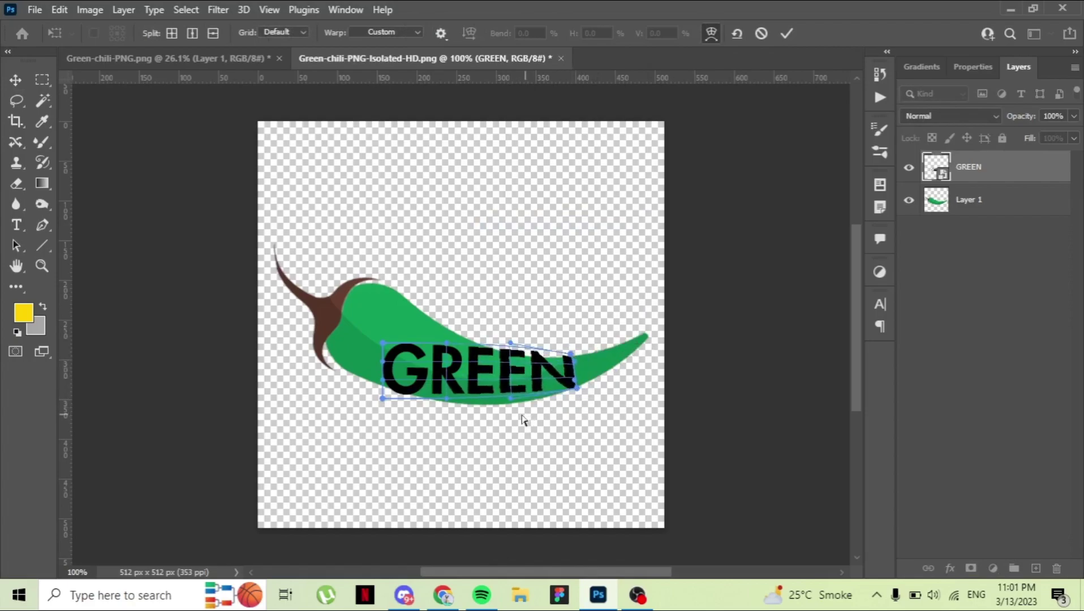
left_click_drag(509, 404, 515, 430)
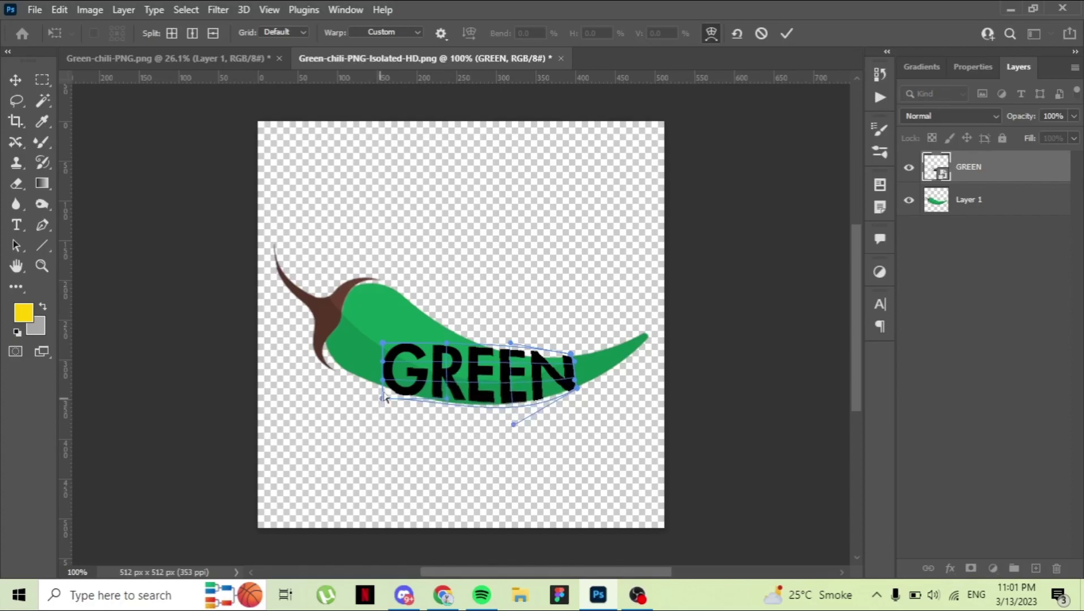
left_click_drag(383, 397, 381, 389)
left_click_drag(446, 406, 443, 409)
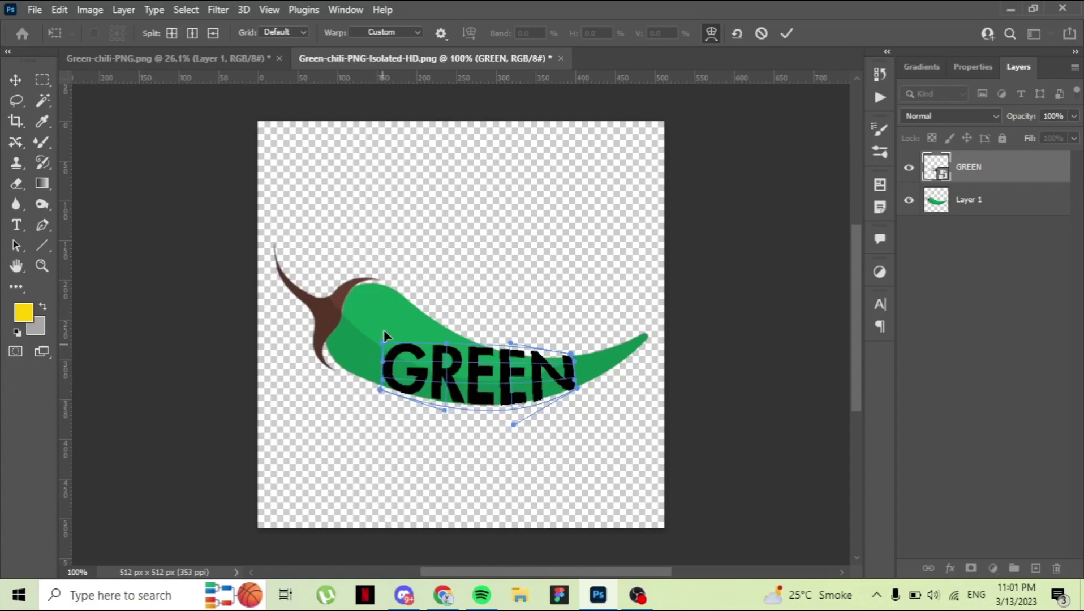
left_click_drag(384, 339, 399, 291)
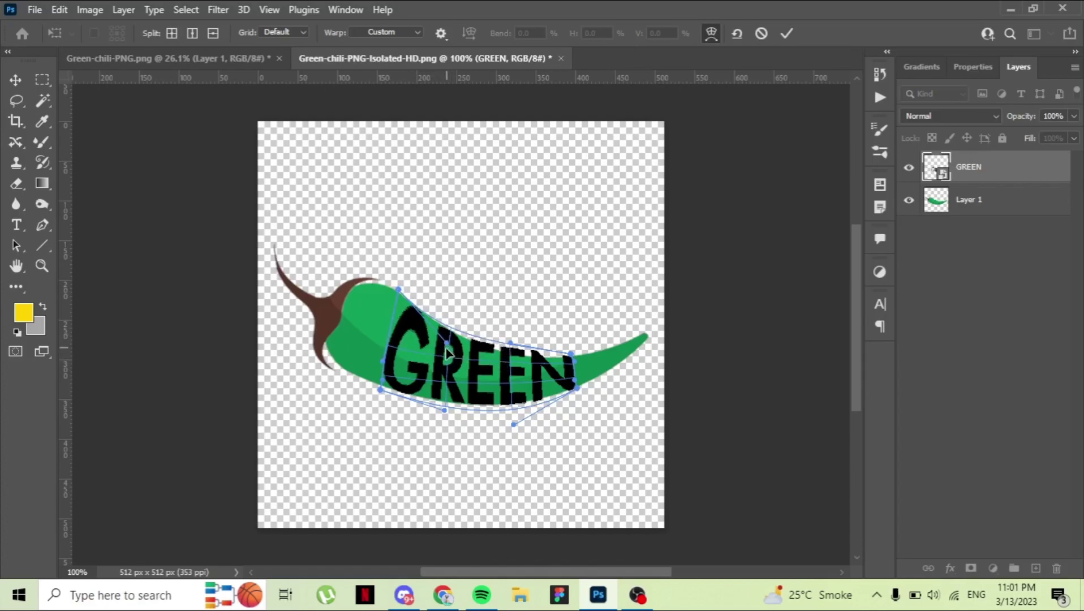
Refine the warp around the R, E, G and N and the bottom edge, then apply it
left_click_drag(446, 350, 464, 369)
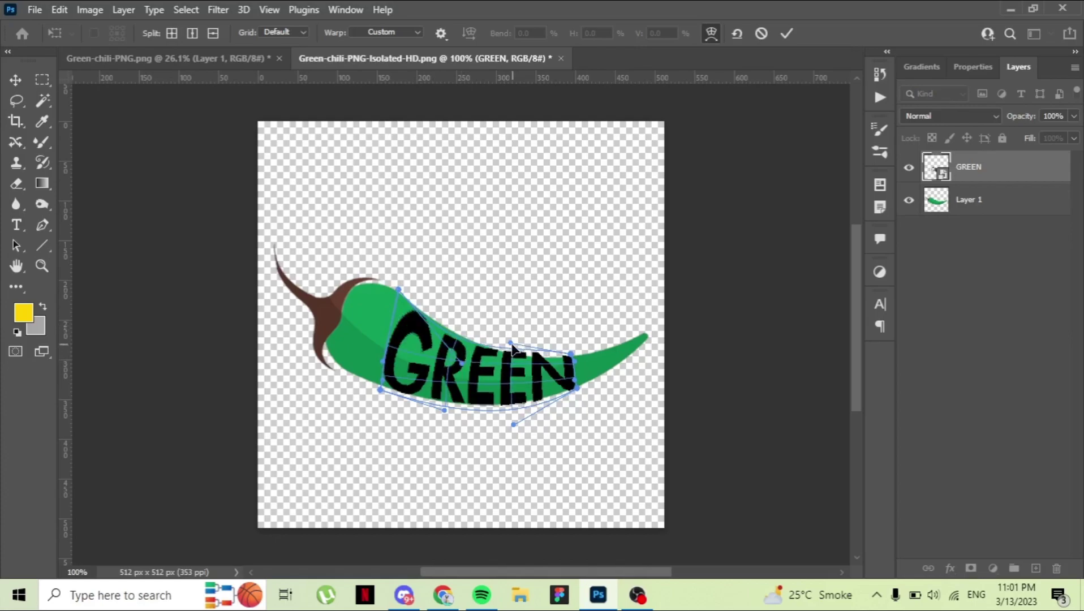
left_click_drag(511, 344, 460, 348)
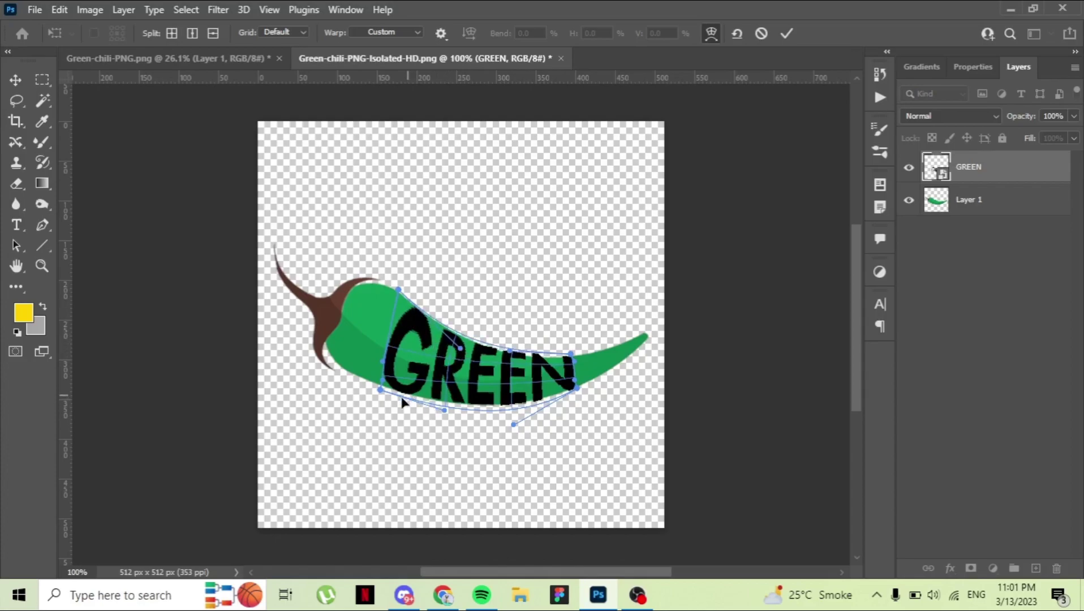
left_click_drag(380, 395, 382, 387)
left_click_drag(514, 423, 508, 421)
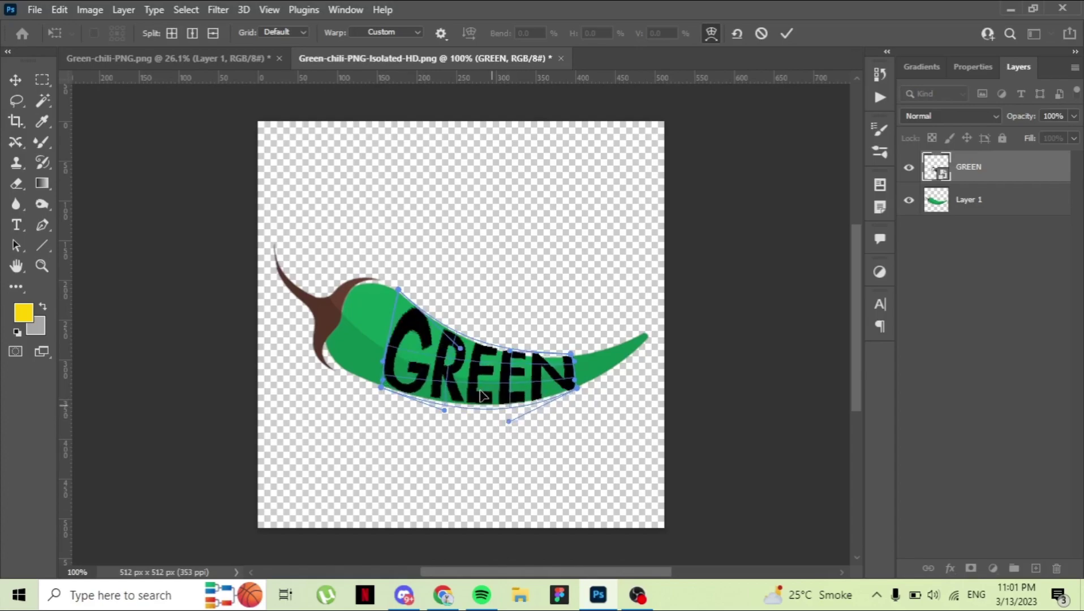
left_click_drag(400, 297, 401, 301)
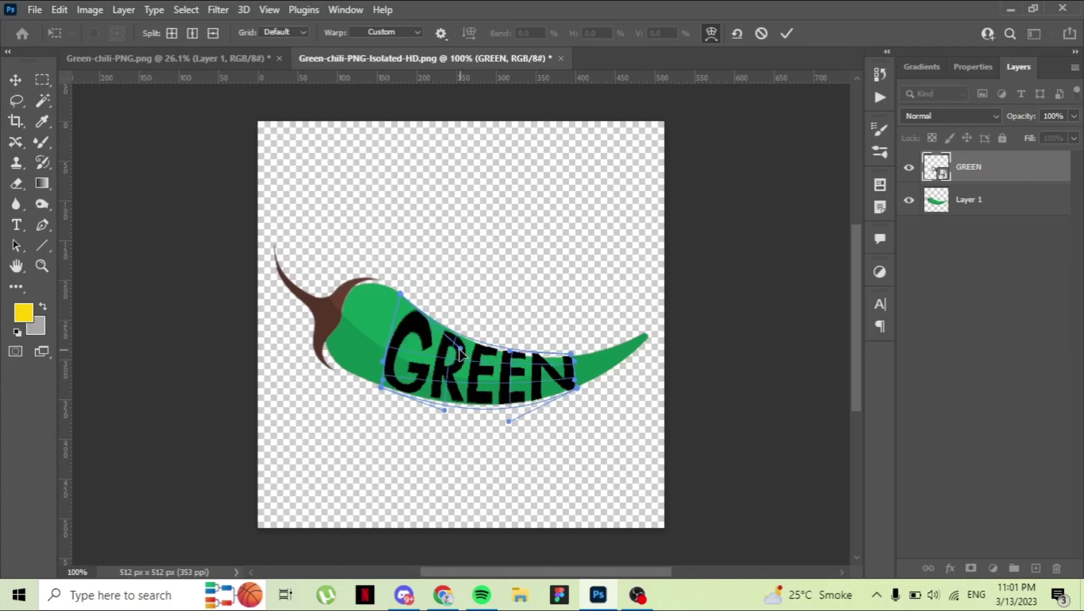
left_click_drag(464, 348, 459, 342)
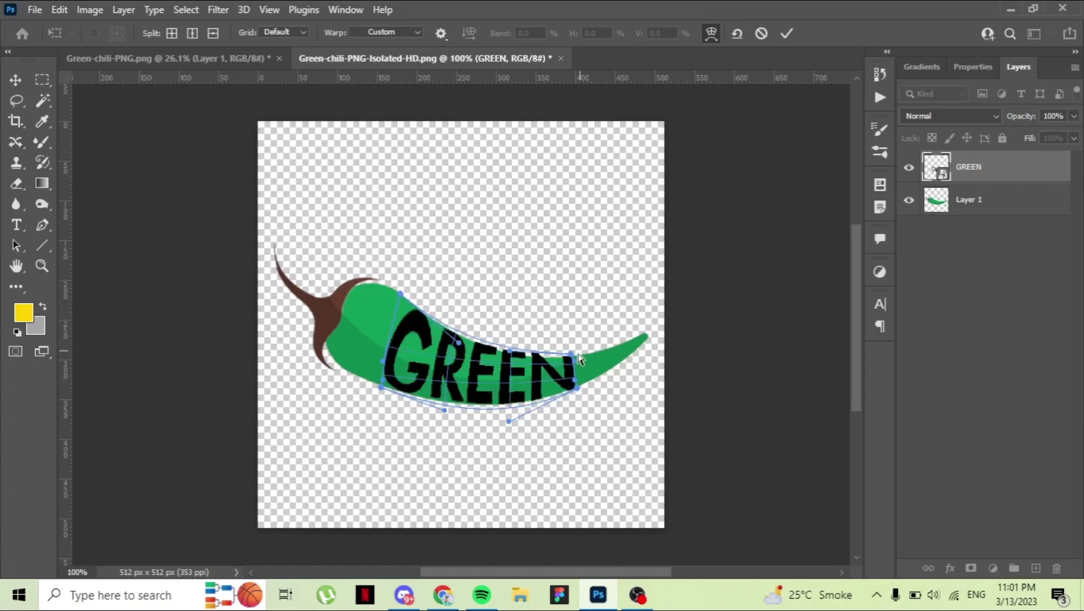
left_click_drag(571, 353, 573, 355)
left_click(787, 34)
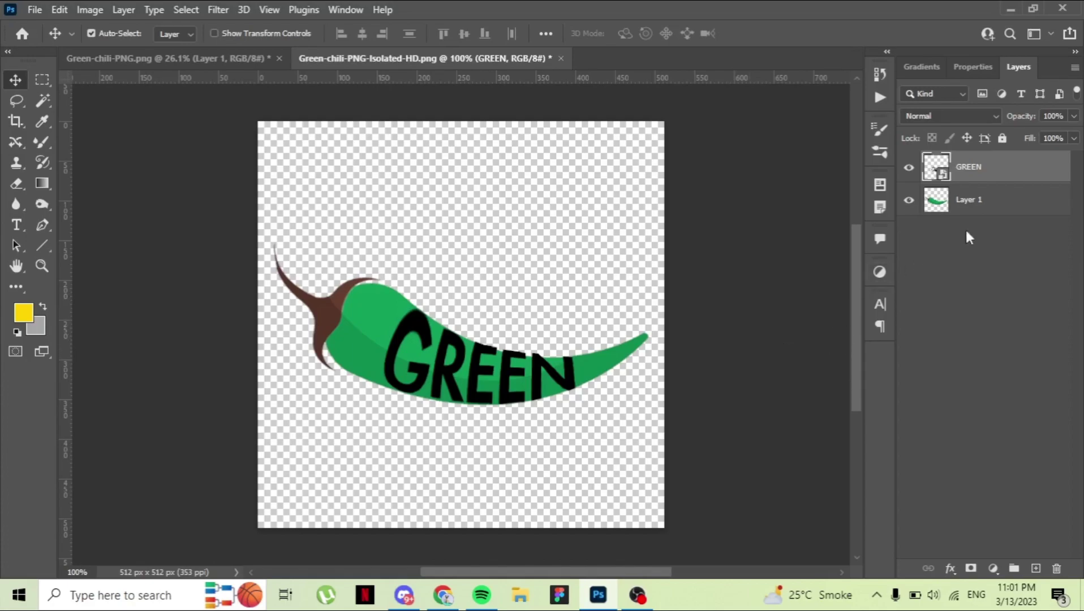
Duplicate the chili layer, zoom in, select GREEN and hide the chili copy
mouse_move(989, 204)
left_mouse_down()
mouse_move(1002, 241)
mouse_move(984, 167)
left_mouse_up()
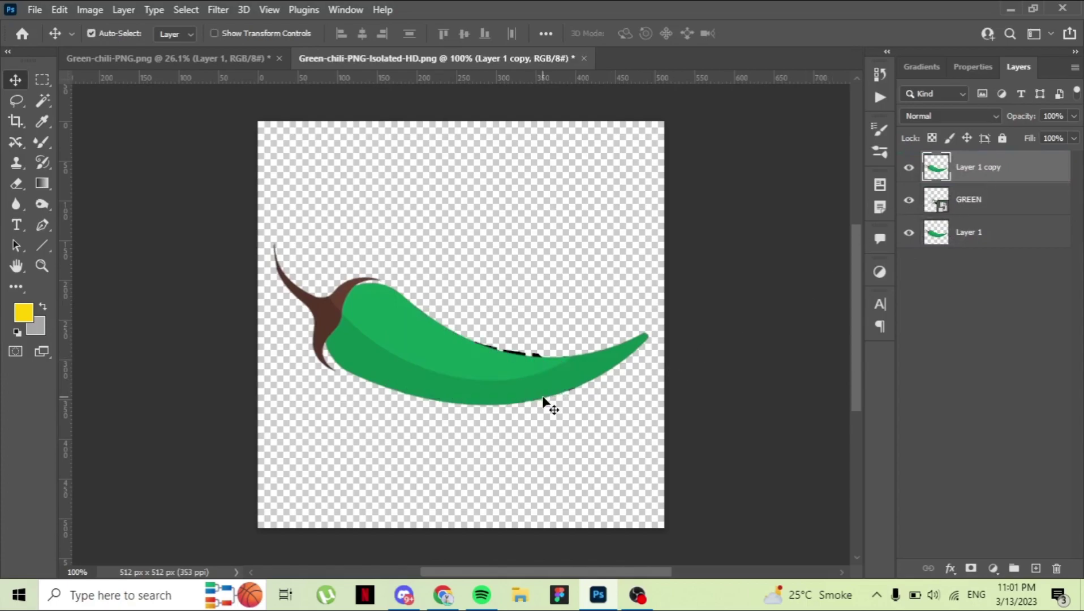
key("ctrl+plus")
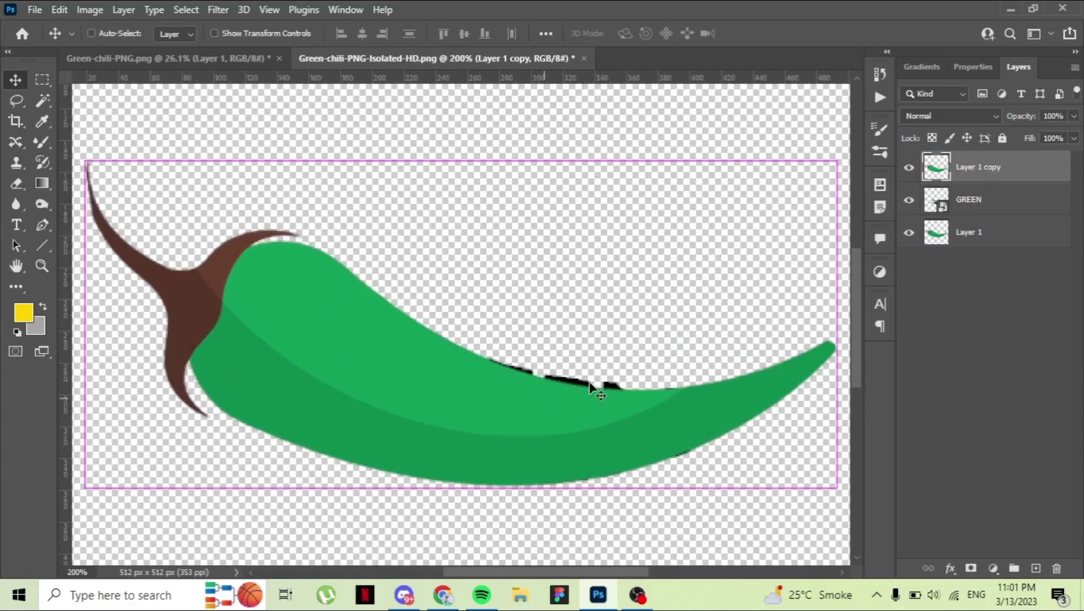
left_click(586, 381, "ctrl")
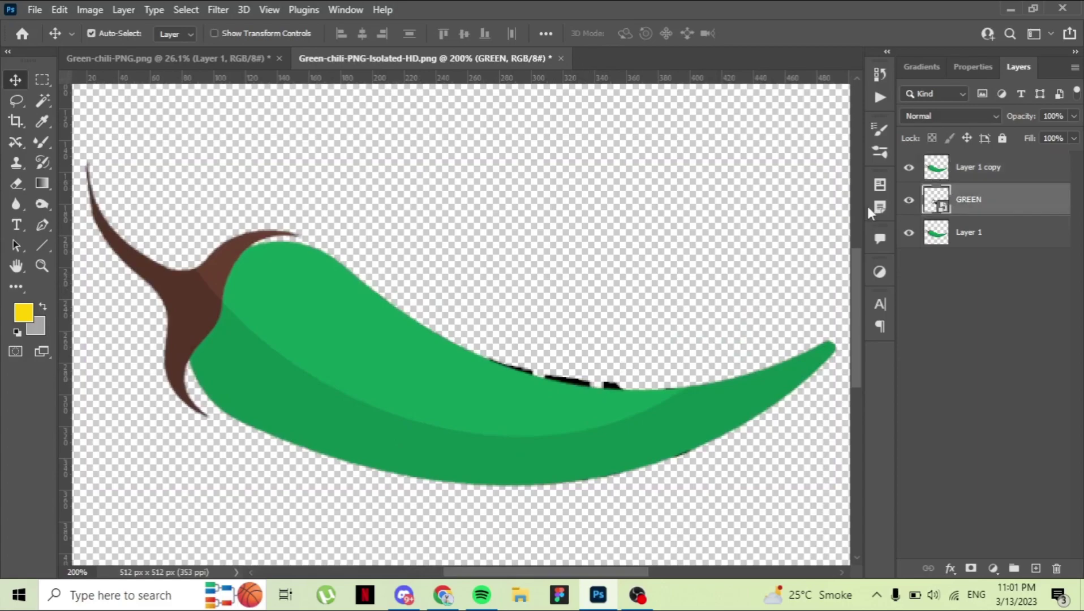
left_click(908, 167)
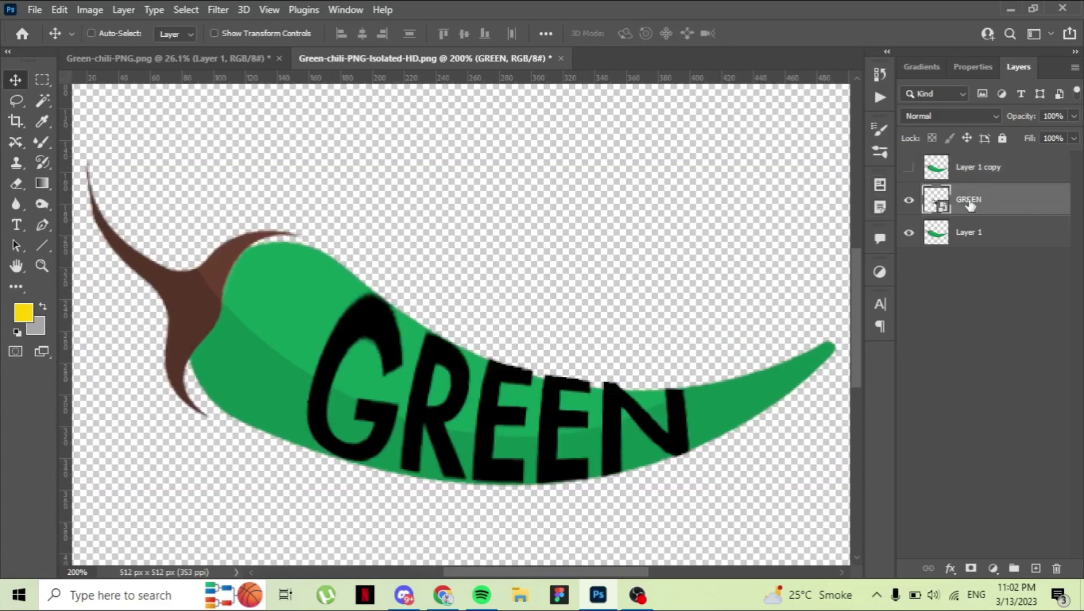
Warp the middle of GREEN down along the chili, then apply and show the chili copy
key("ctrl+t")
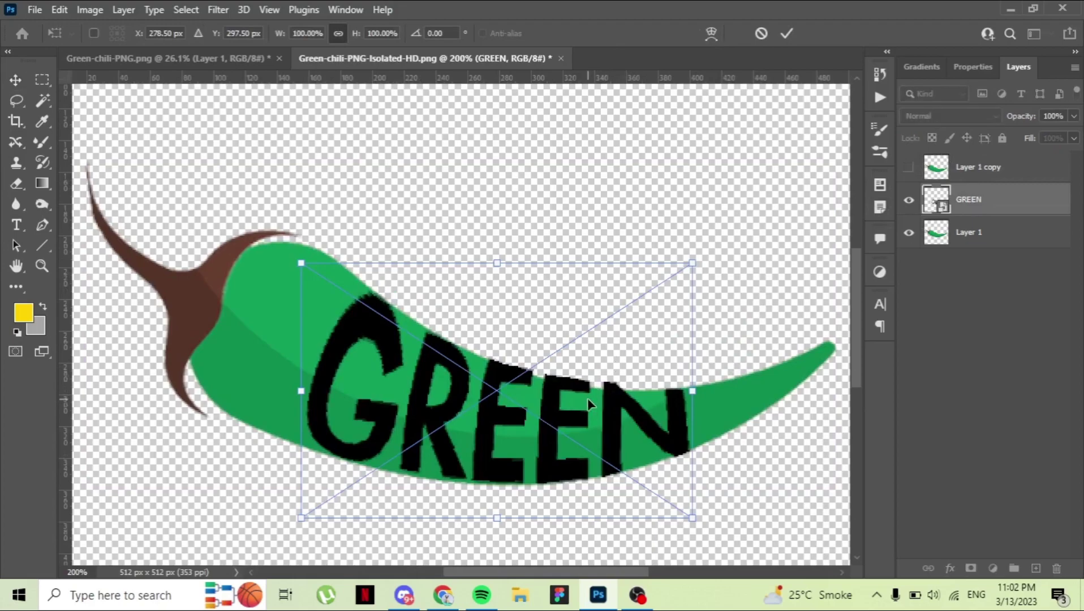
right_click(588, 399)
left_click(635, 256)
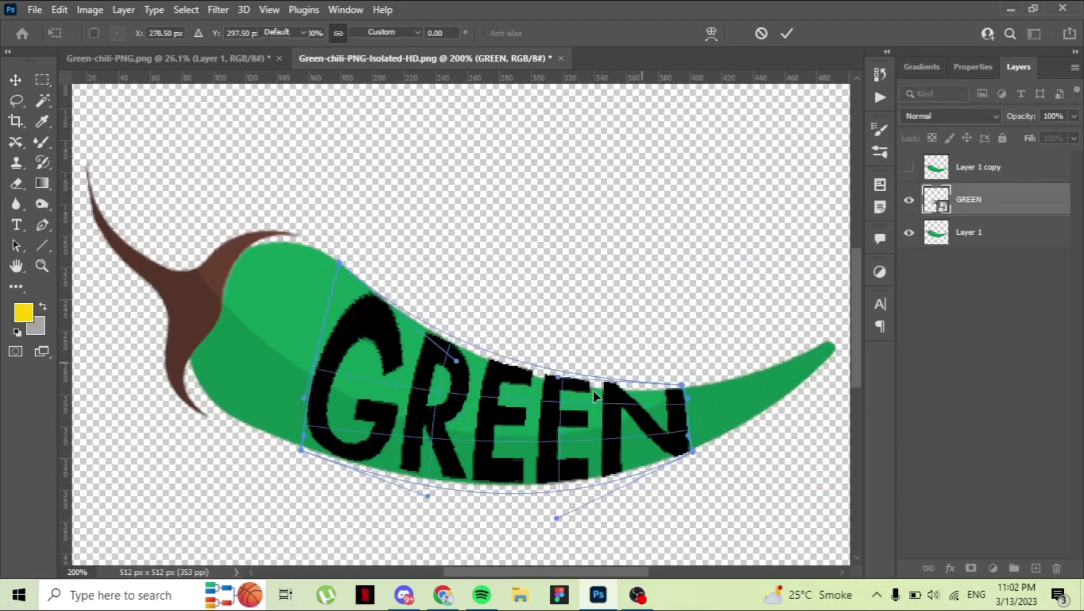
left_click_drag(557, 379, 557, 393)
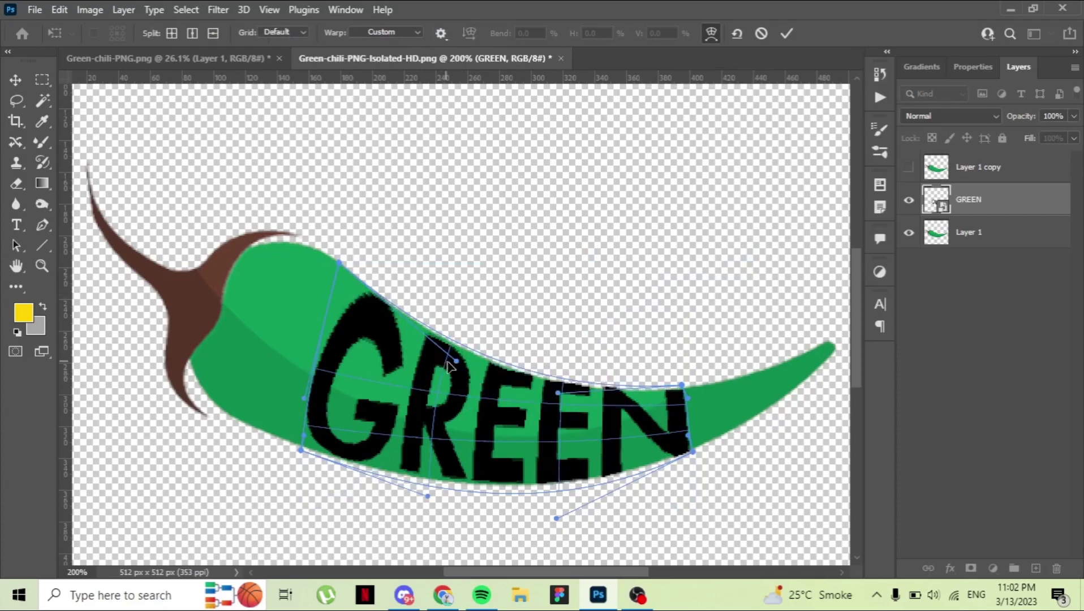
left_click_drag(457, 360, 459, 360)
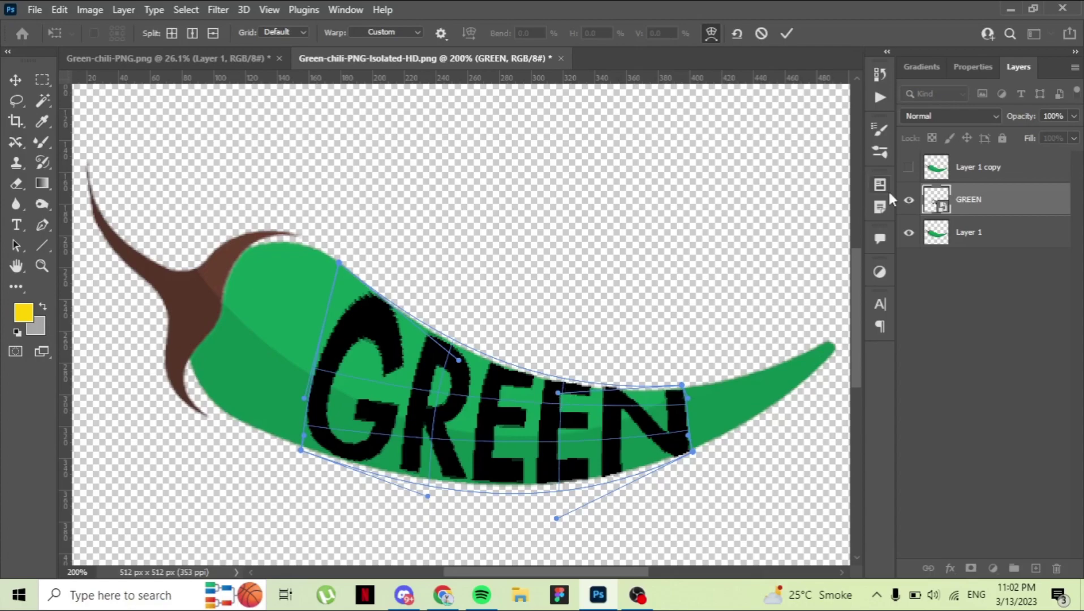
left_click(907, 166)
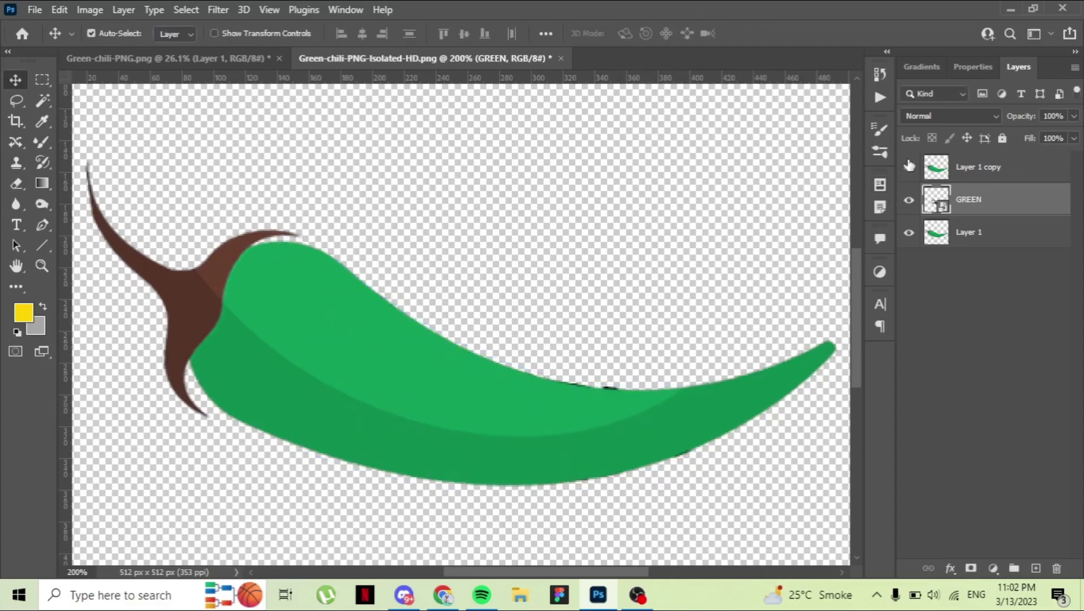
Scale Layer 1 and Layer 1 copy together to about 103%, nudging them with arrow keys
left_click(966, 233)
left_click(1016, 175, "ctrl")
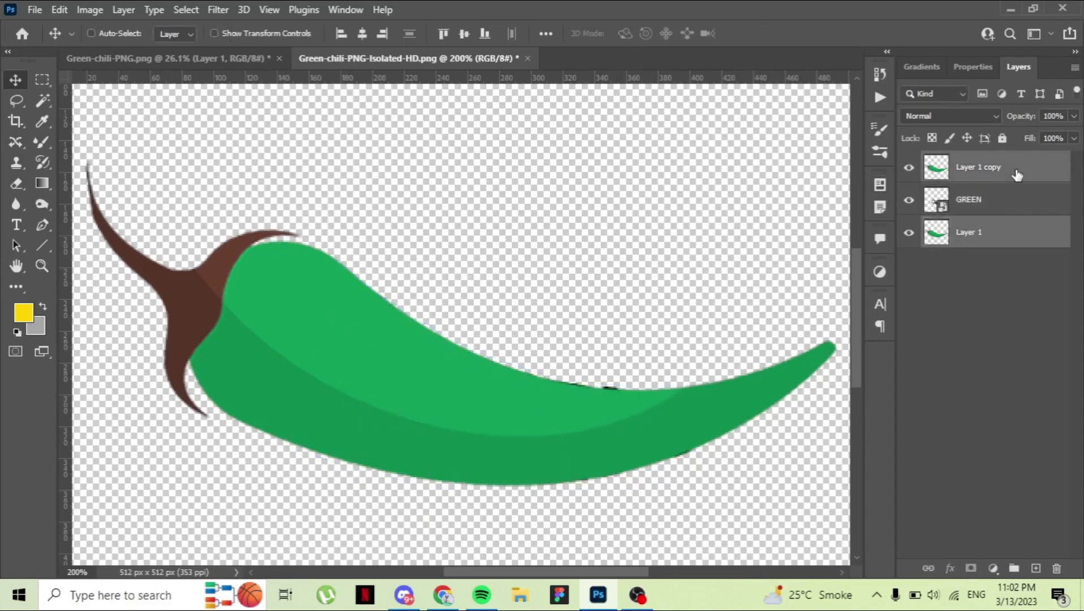
key("ctrl+t")
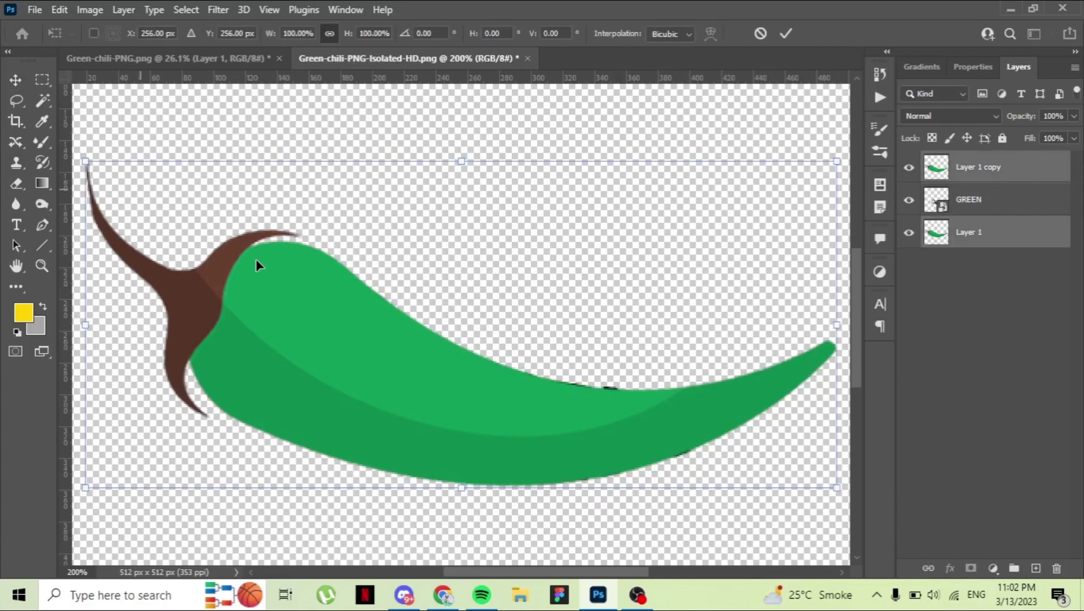
left_click_drag(86, 160, 73, 148)
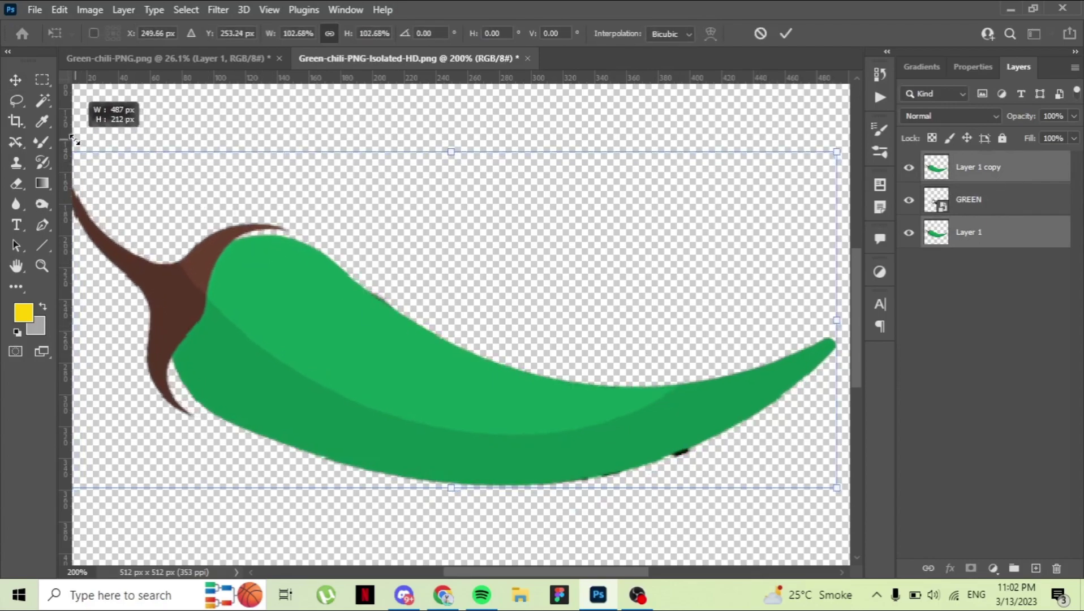
key("Right")
key("Right")
key("Right")
key("Right")
key("Right")
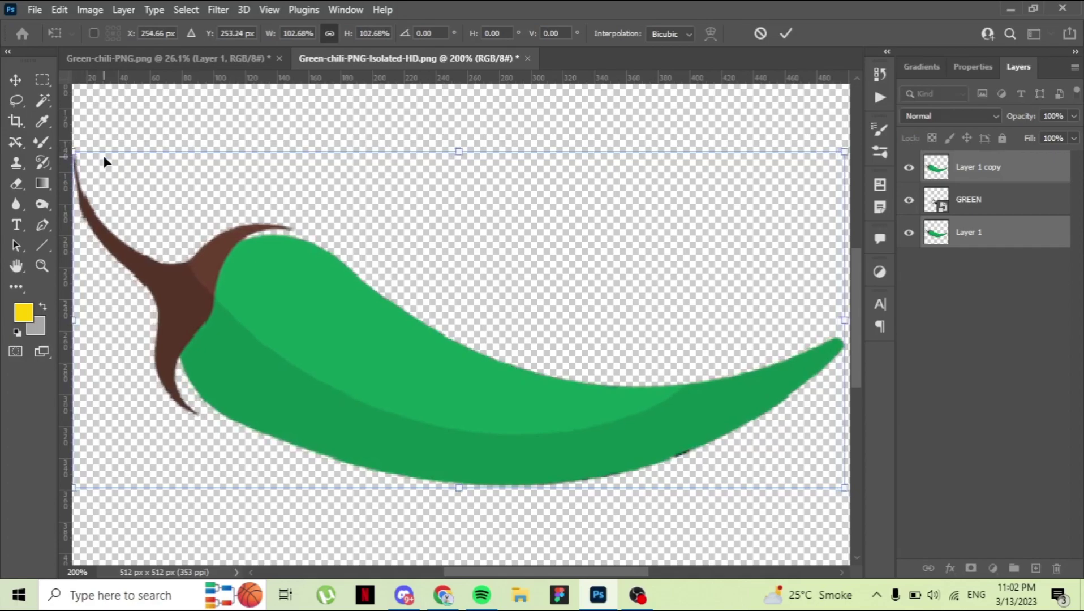
key("Down")
key("Down")
key("Up")
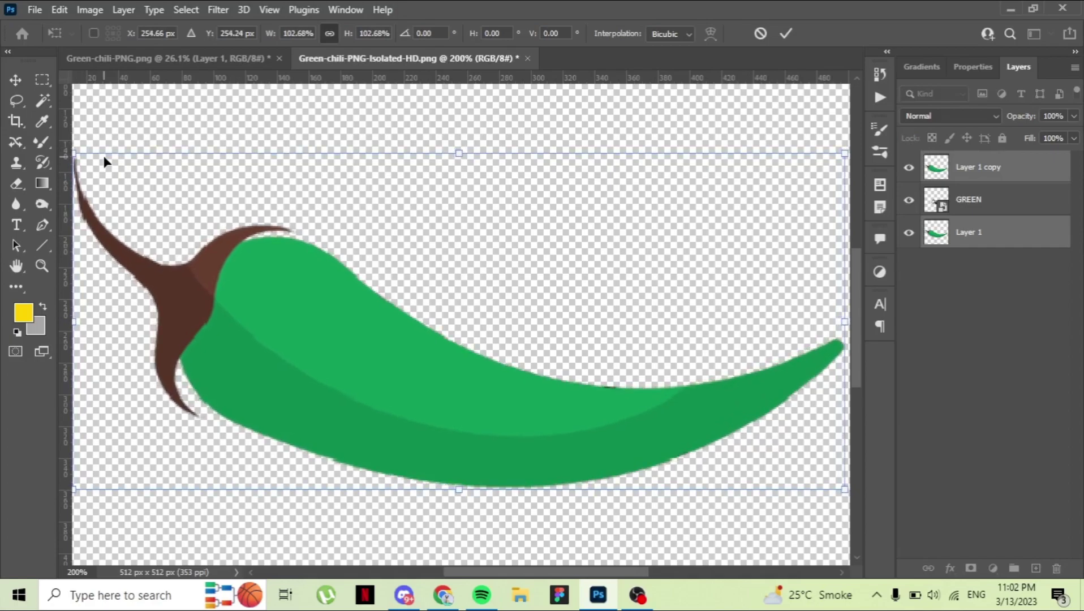
key("Up")
key("Right")
key("Return")
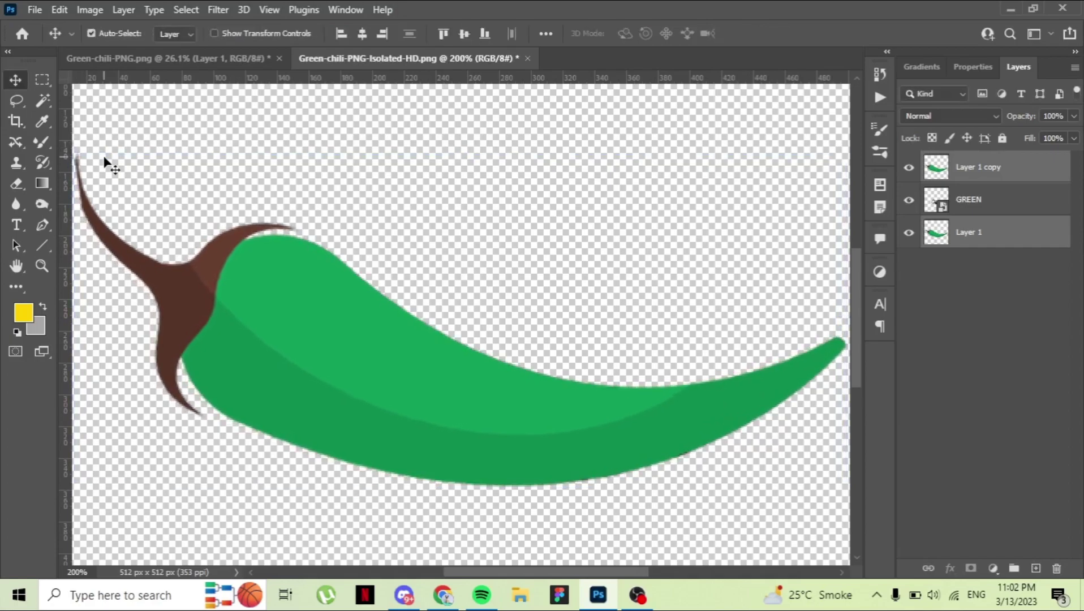
Clip Layer 1 copy to the GREEN lettering with a clipping mask, then deselect
left_click(985, 213)
left_click(936, 200, "ctrl")
left_click(980, 164)
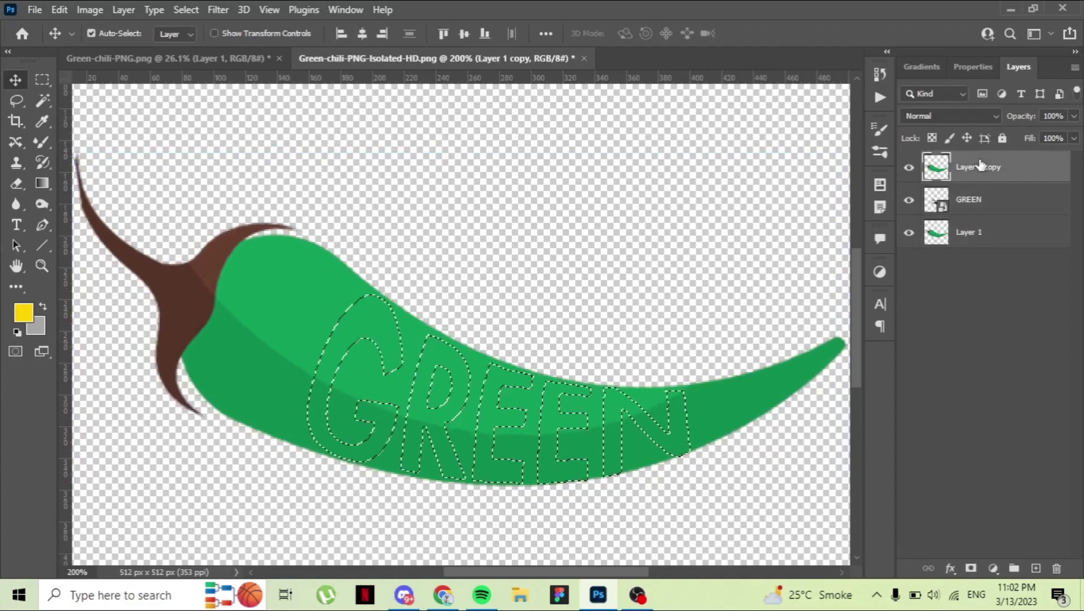
right_click(980, 165)
left_click(837, 326)
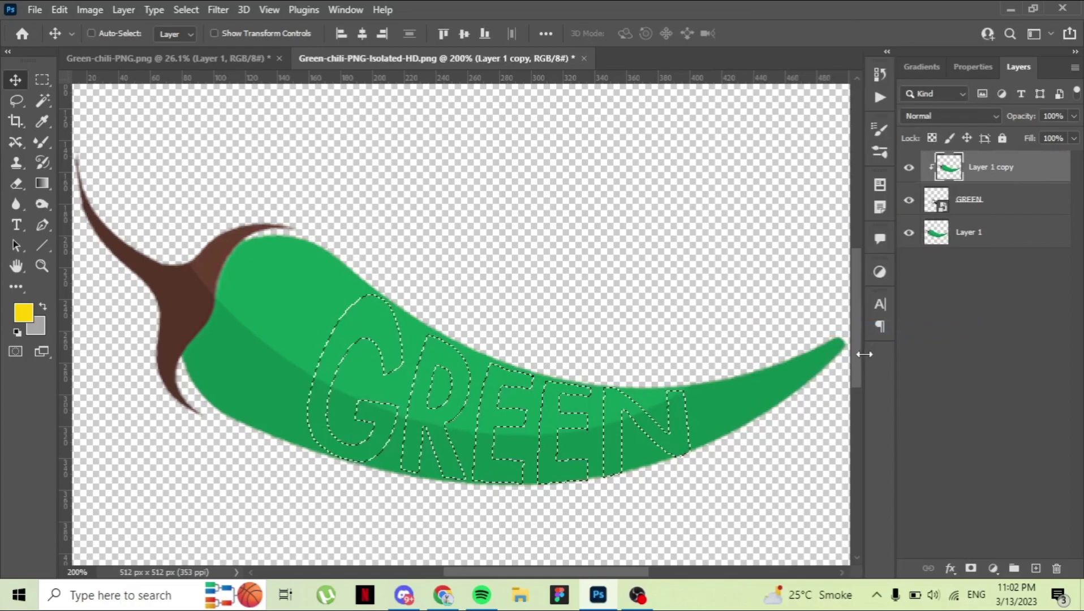
key("ctrl+d")
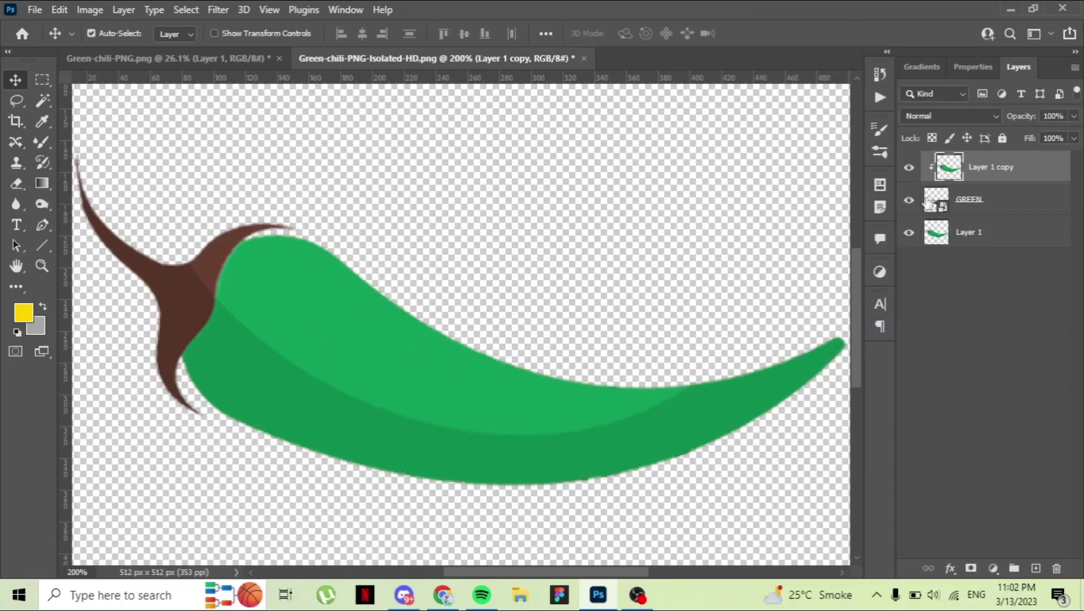
Lower the original chili layer's opacity to 59%
left_click(1010, 235)
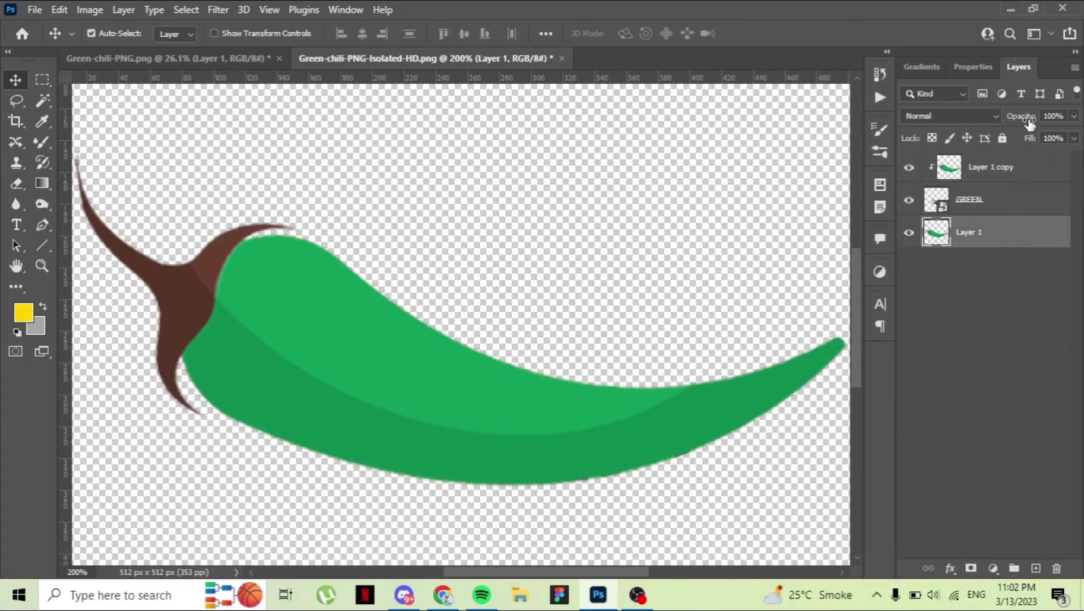
left_click_drag(997, 125, 996, 133)
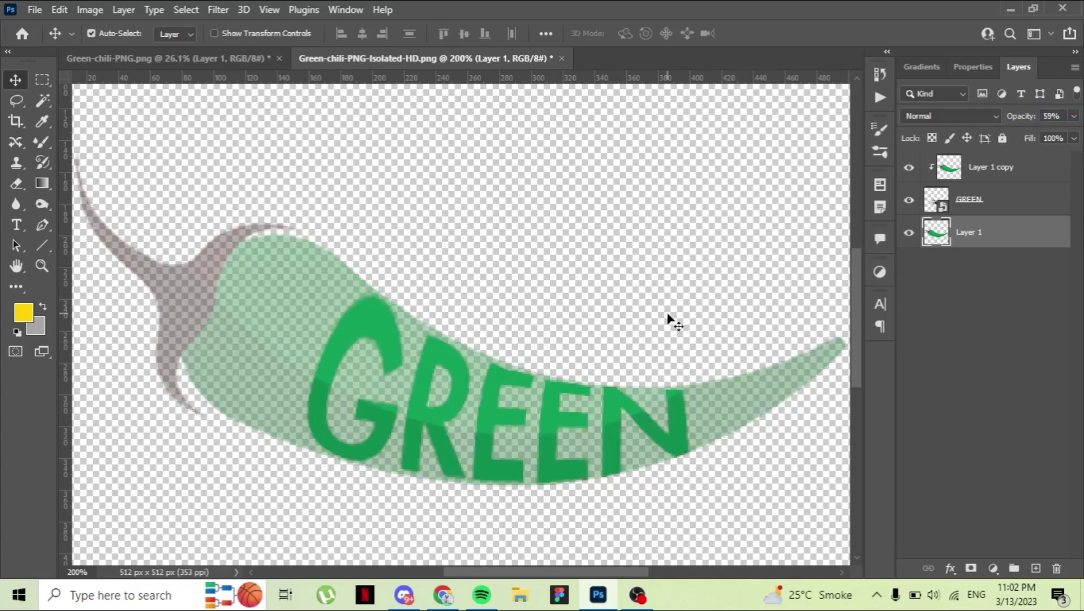
left_click(17, 184)
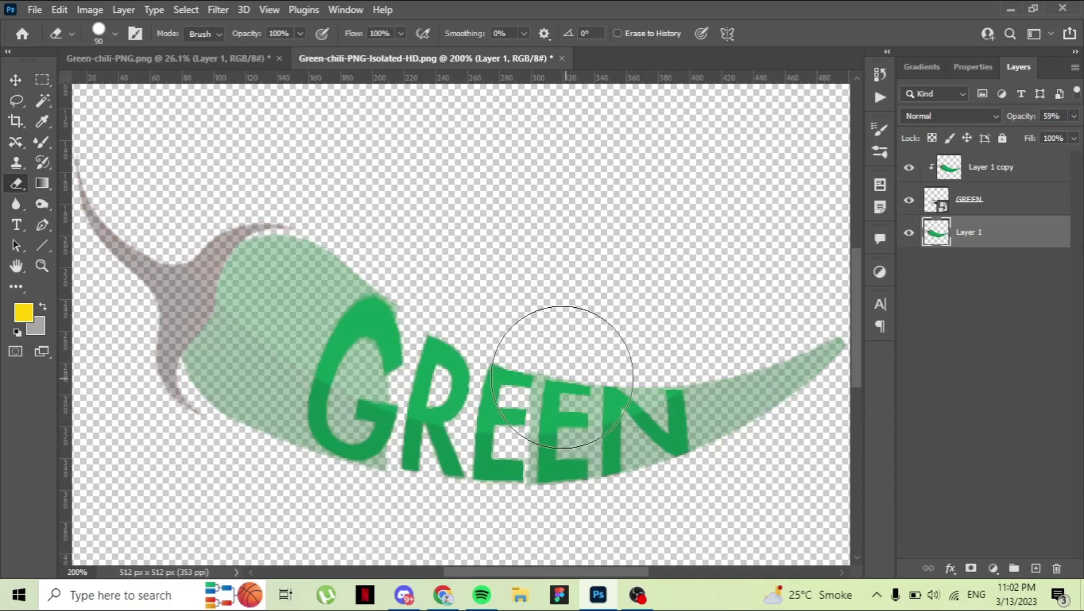
Erase the faded chili body beside the E and N, inside the G, and below the G with a smaller brush
left_click_drag(574, 358, 563, 508)
left_click_drag(590, 408, 603, 447)
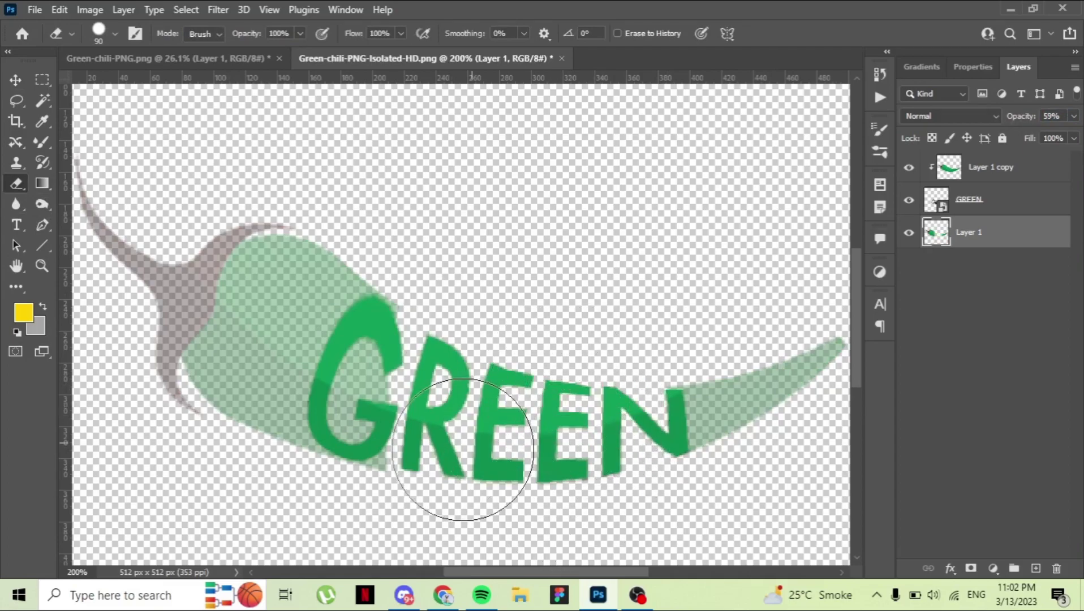
left_click_drag(447, 339, 413, 373)
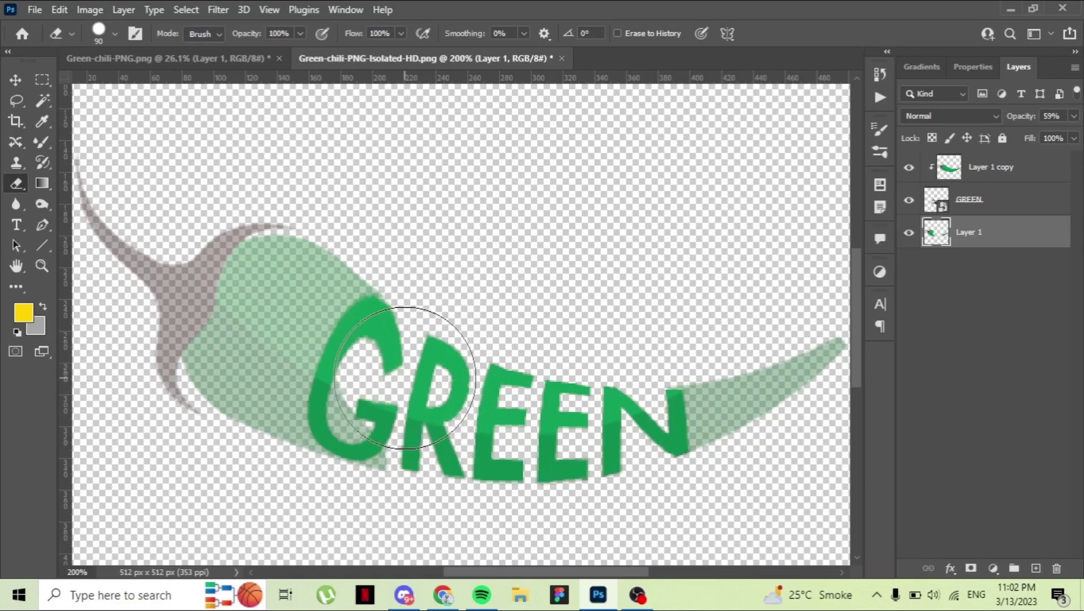
key("bracketleft")
key("bracketleft")
key("bracketleft")
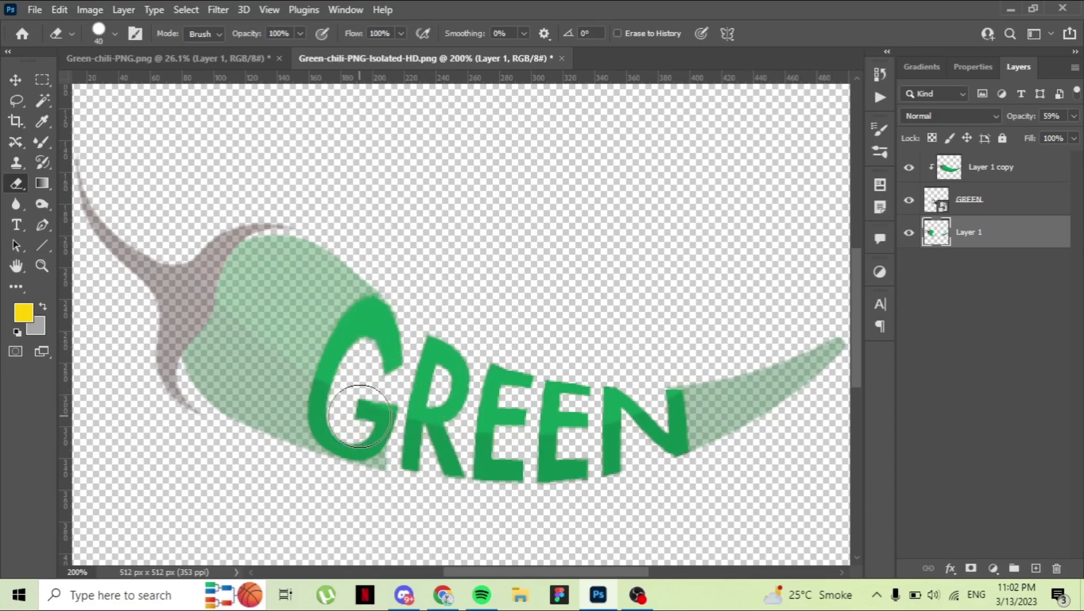
left_click_drag(358, 422, 391, 448)
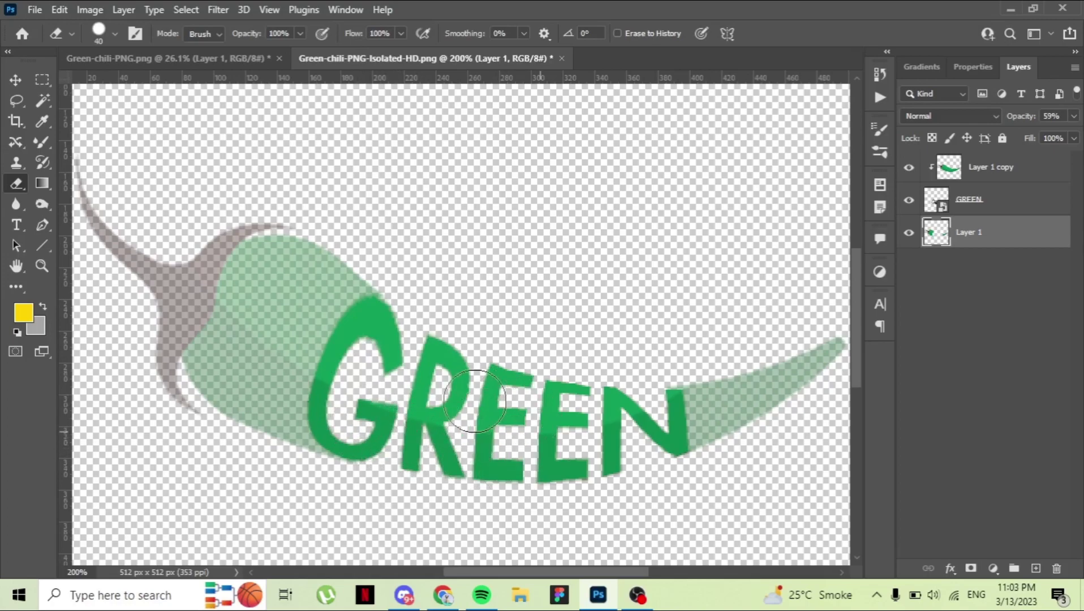
Switch to the Move tool and restore Layer 1 to 100% opacity
key("v")
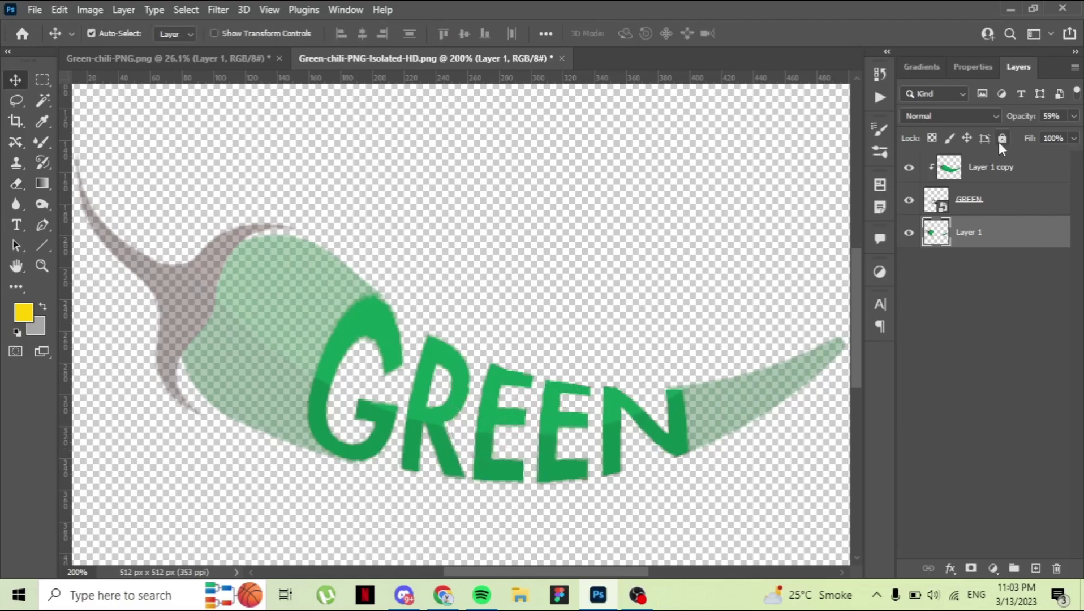
type("100")
key("Return")
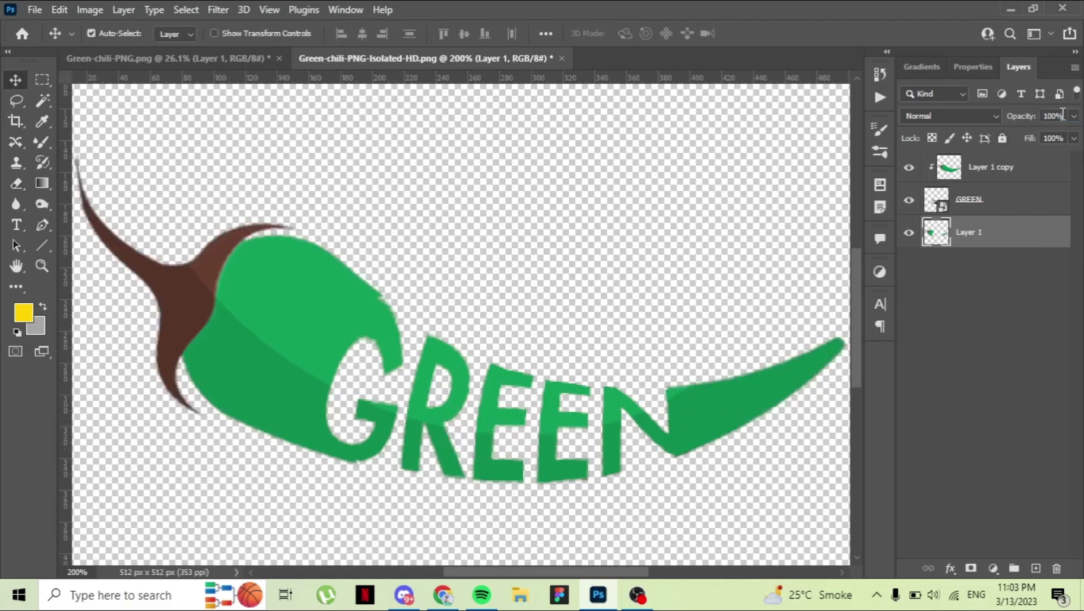